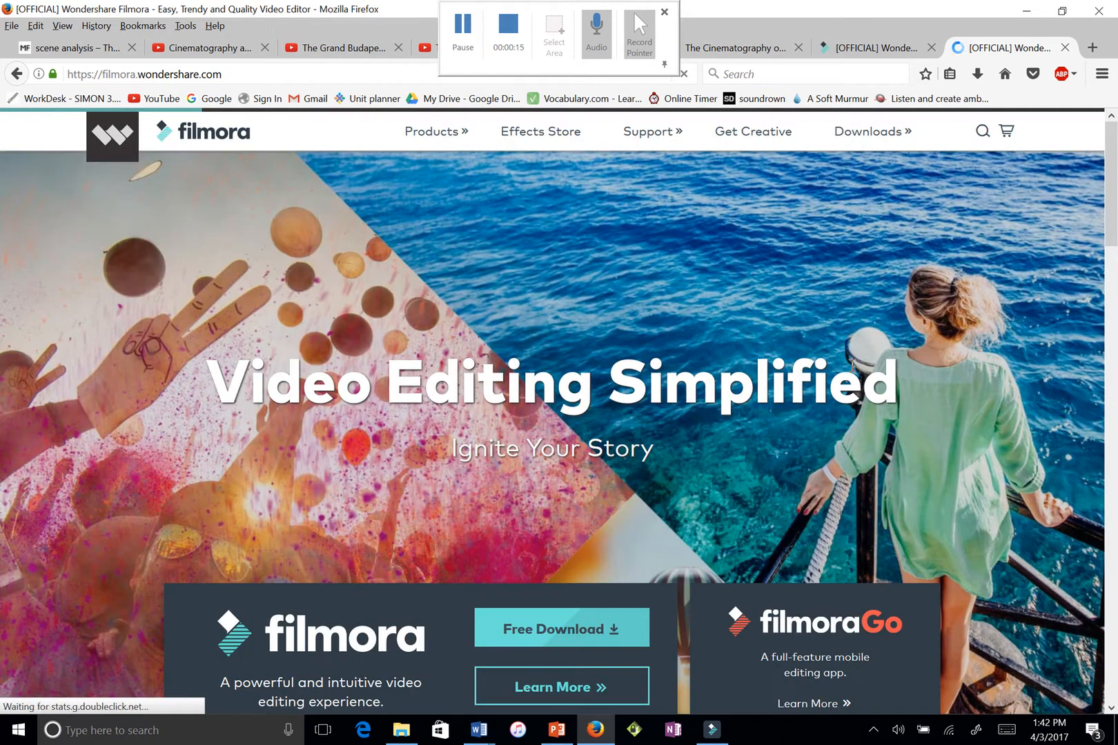
# Start Filmora's Free Download in Firefox, cancel the installer save, and switch to the Filmora editor
pyautogui.moveTo(1114, 212); pyautogui.dragTo(1116, 221)
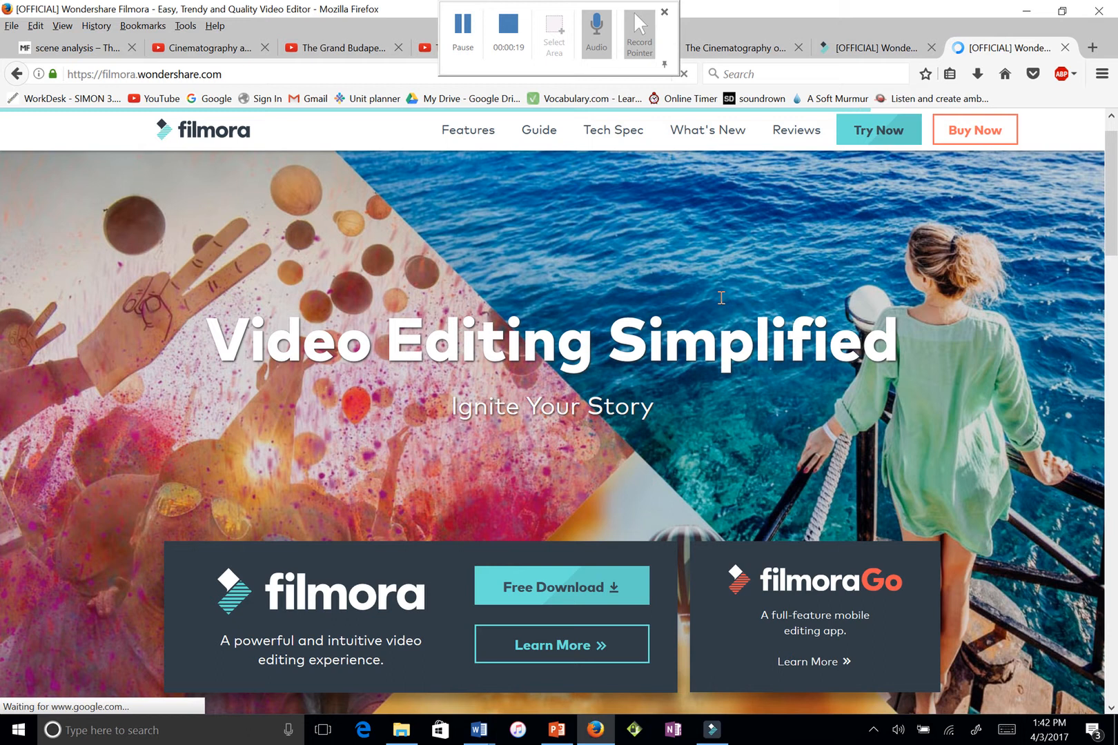
pyautogui.click(554, 590)
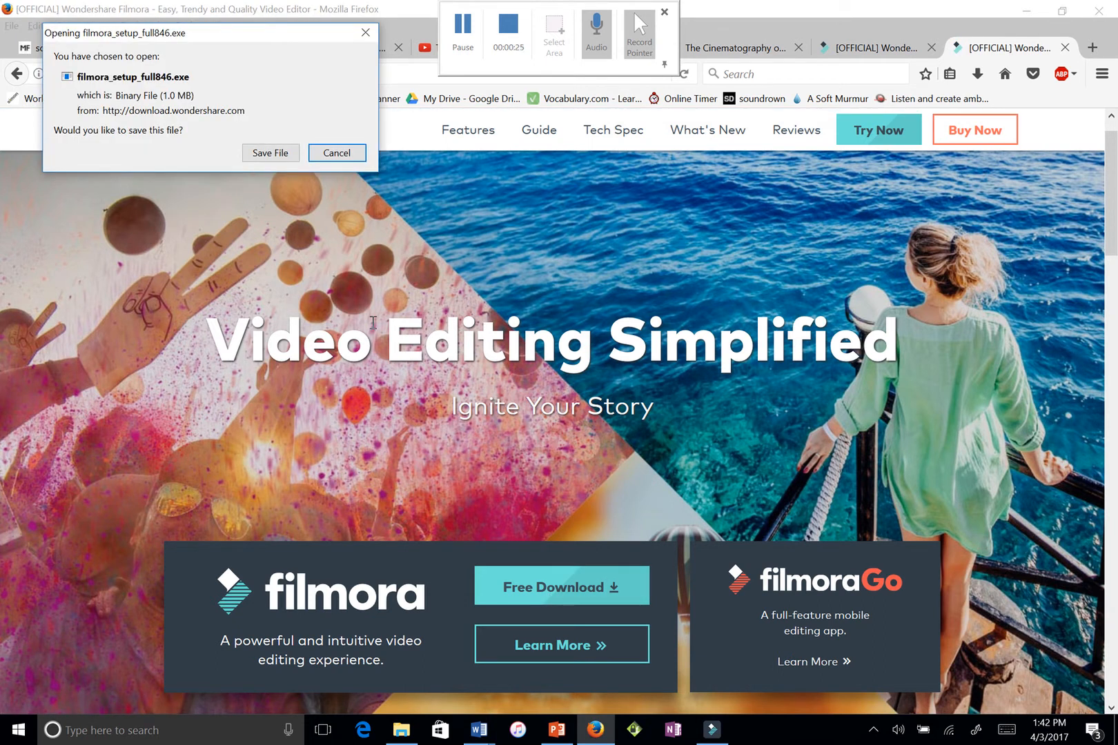
pyautogui.click(337, 153)
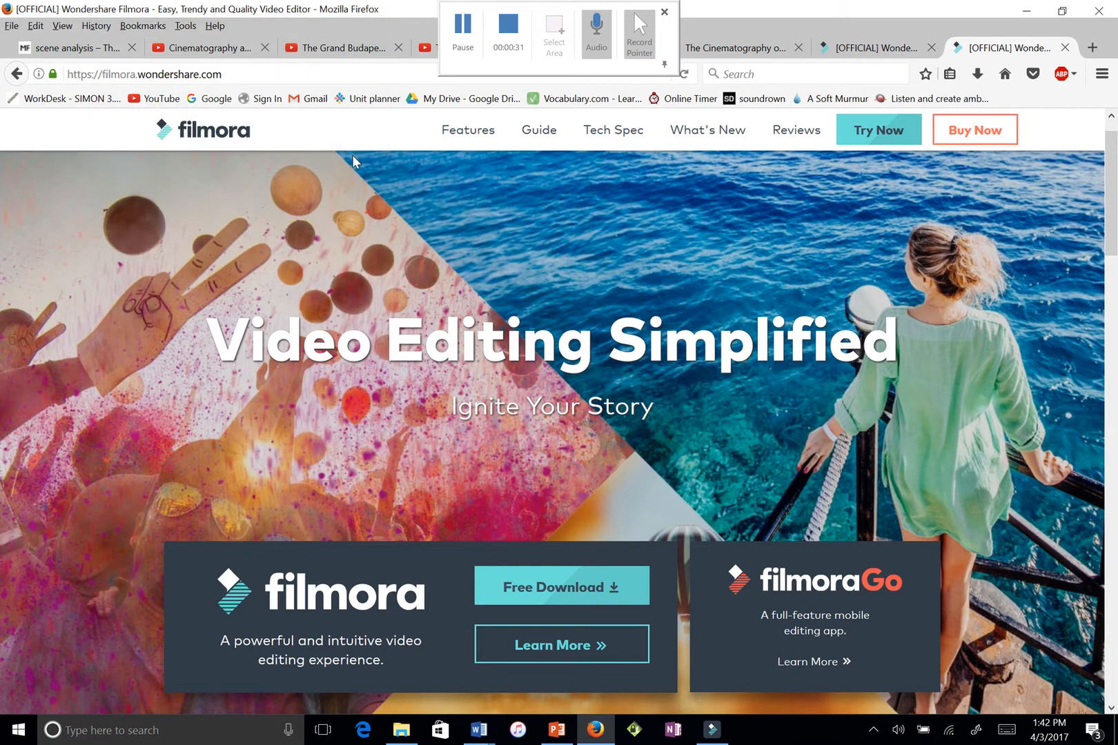
pyautogui.click(712, 732)
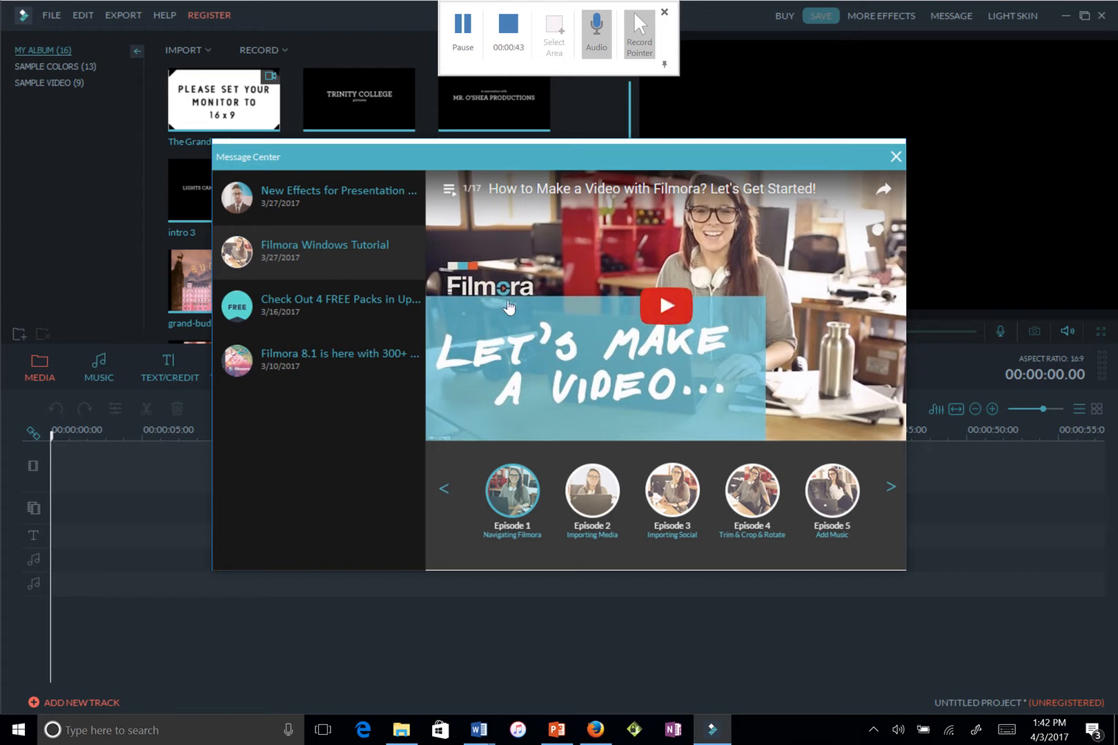
# Play the Filmora Windows Tutorial Episode 1, Navigating Filmora, in the Message Center
pyautogui.click(655, 314)
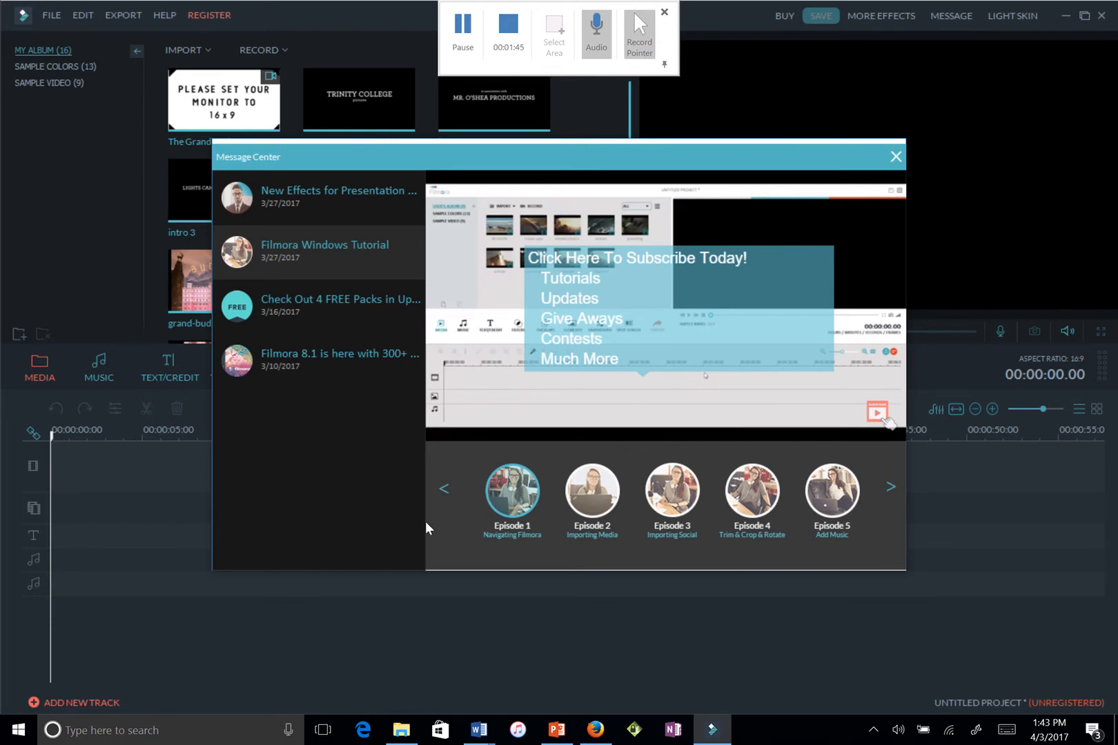
pyautogui.moveTo(831, 239)
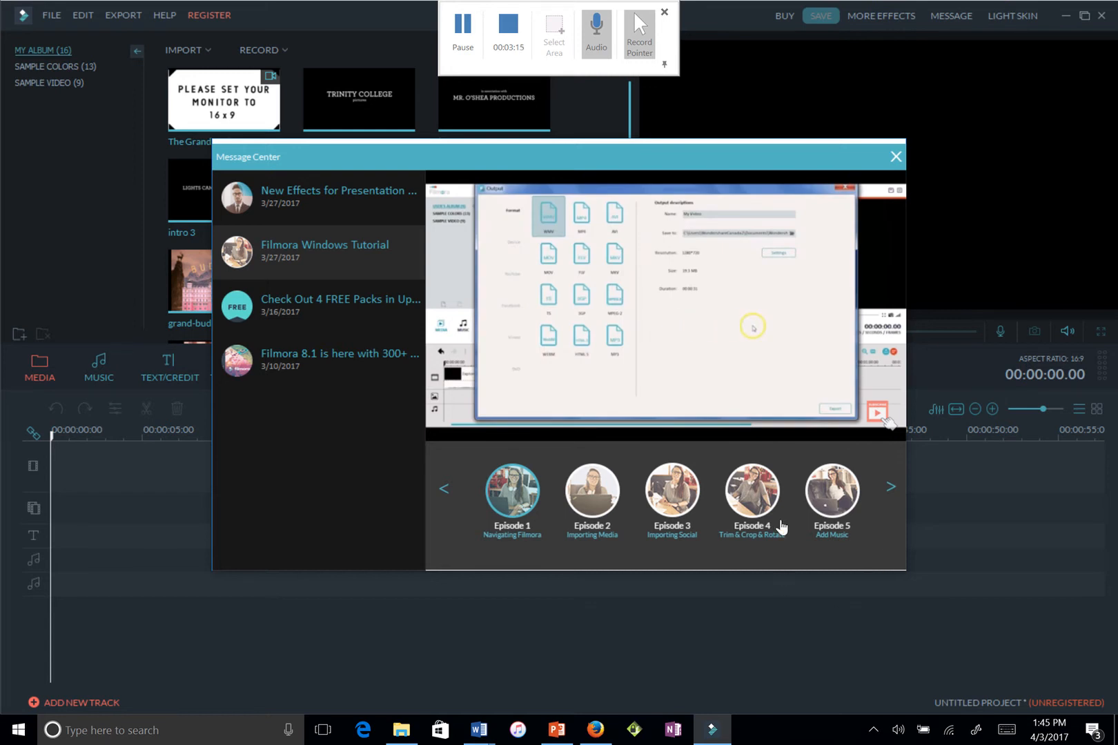
pyautogui.moveTo(482, 426)
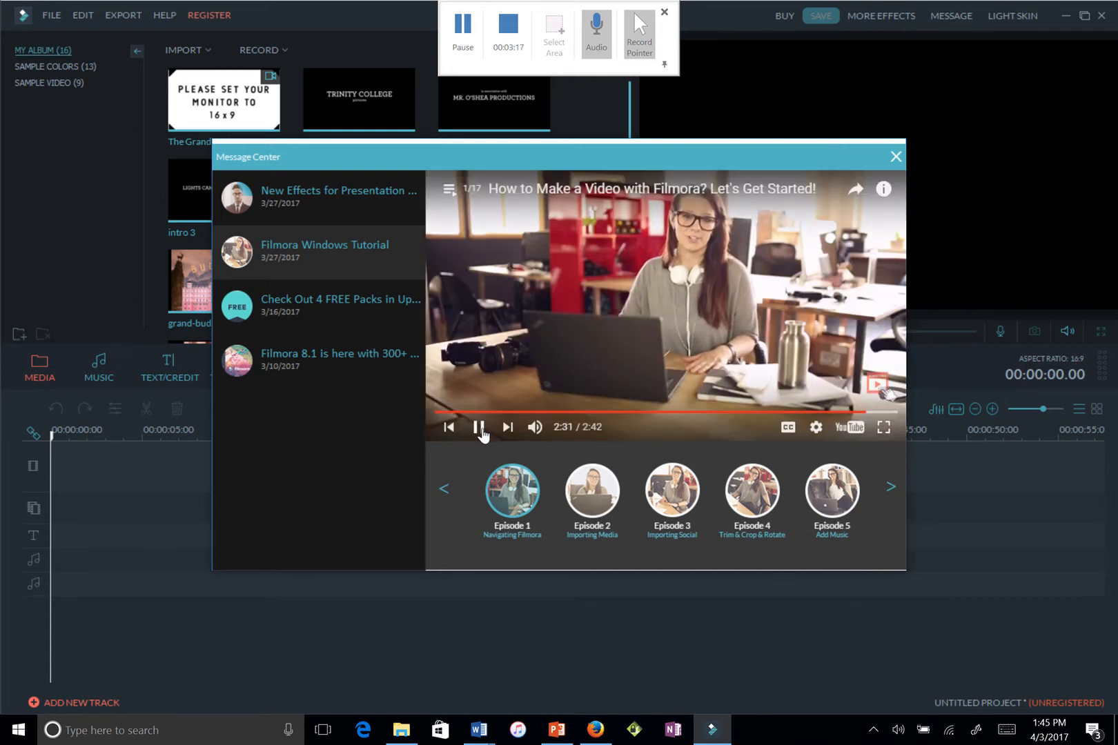
# Pause the tutorial video and close the Message Center to reveal the empty timeline
pyautogui.click(479, 427)
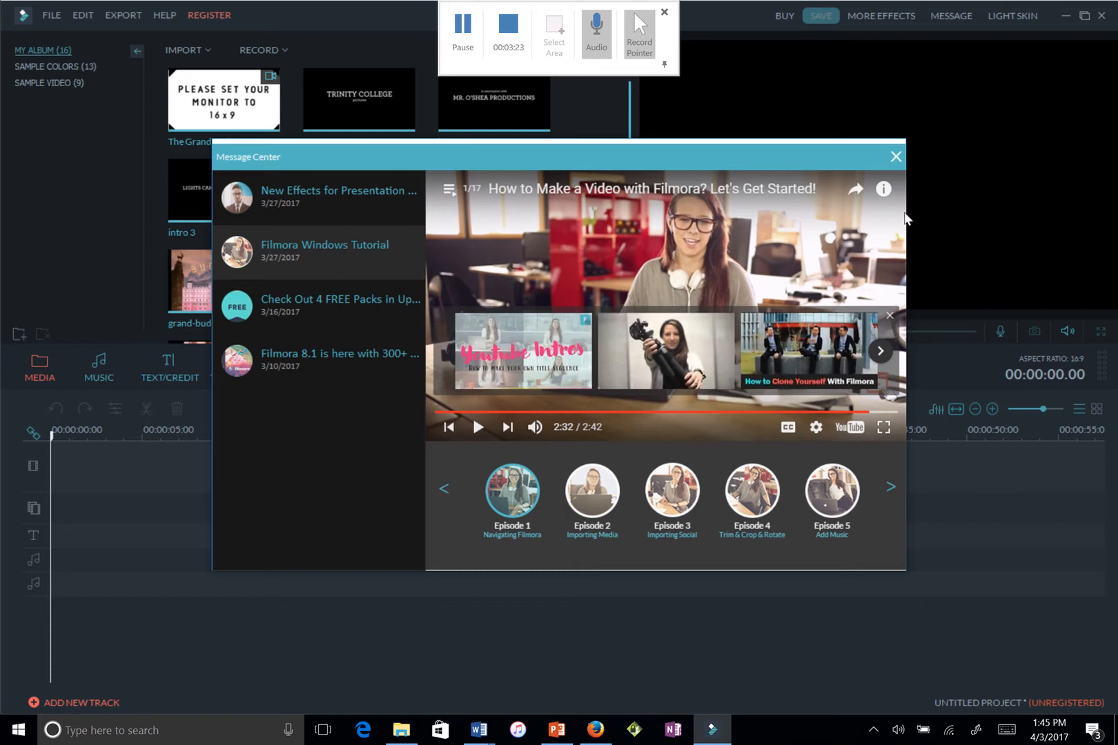
pyautogui.click(896, 158)
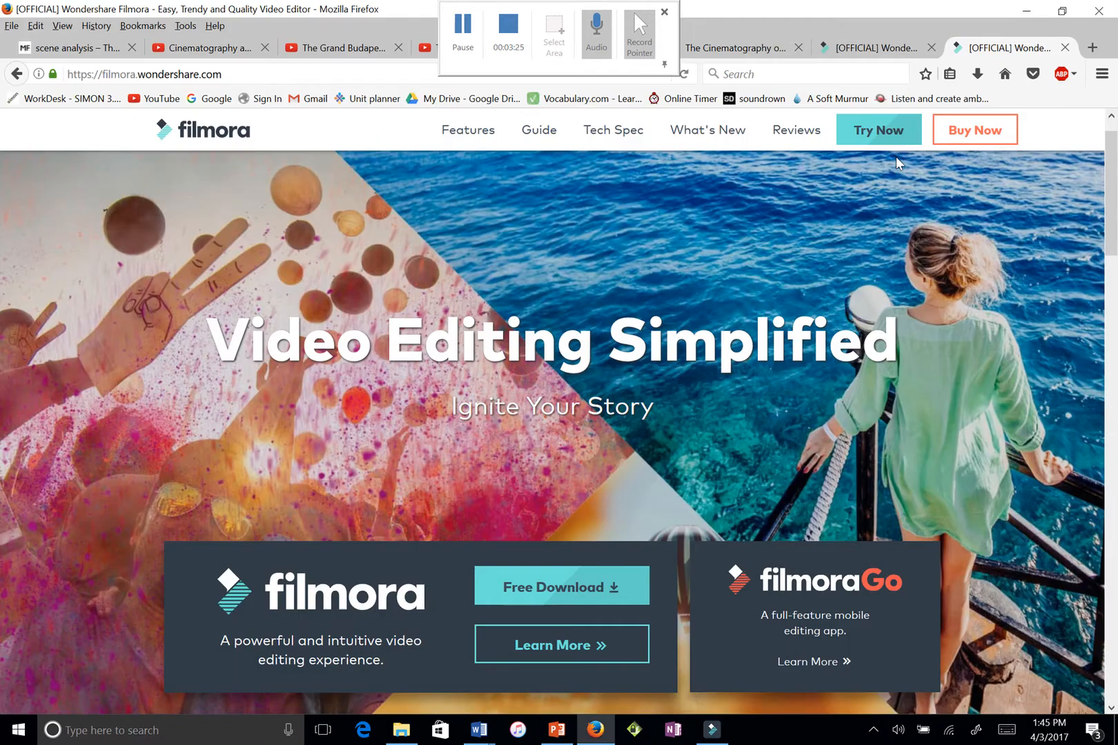
pyautogui.click(716, 736)
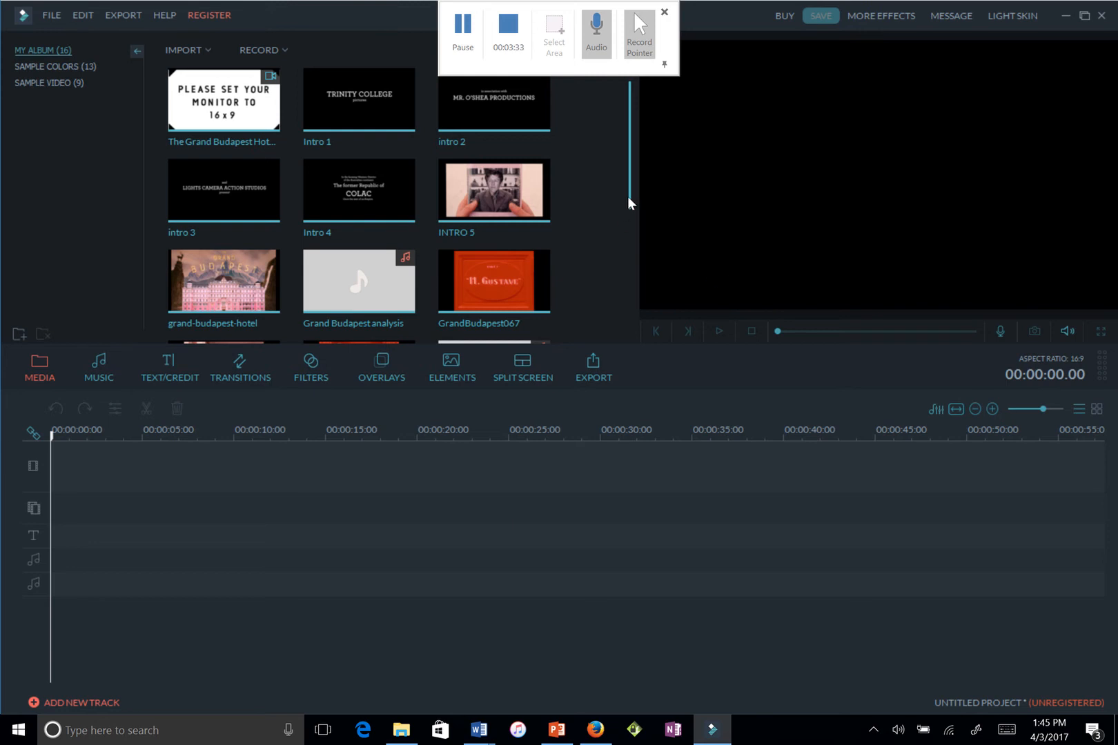
# Place The Grand Budapest Hotel clip from My Album on the video track at 0:00 and preview it
pyautogui.moveTo(225, 103)
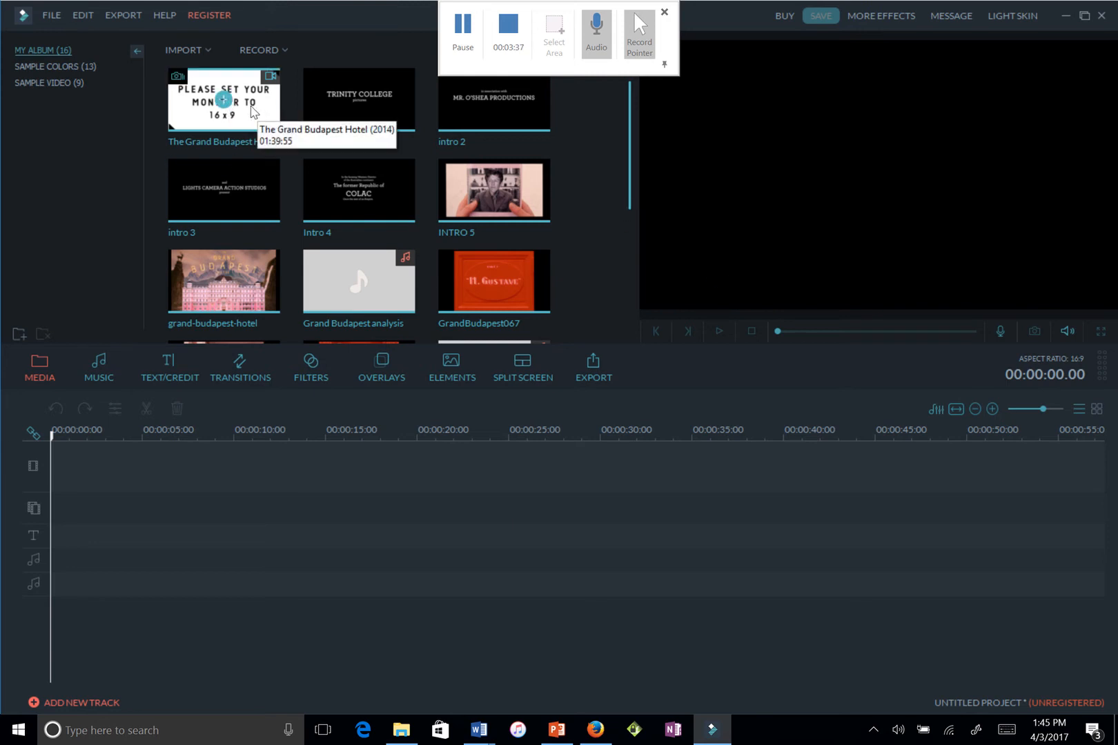
pyautogui.click(224, 101)
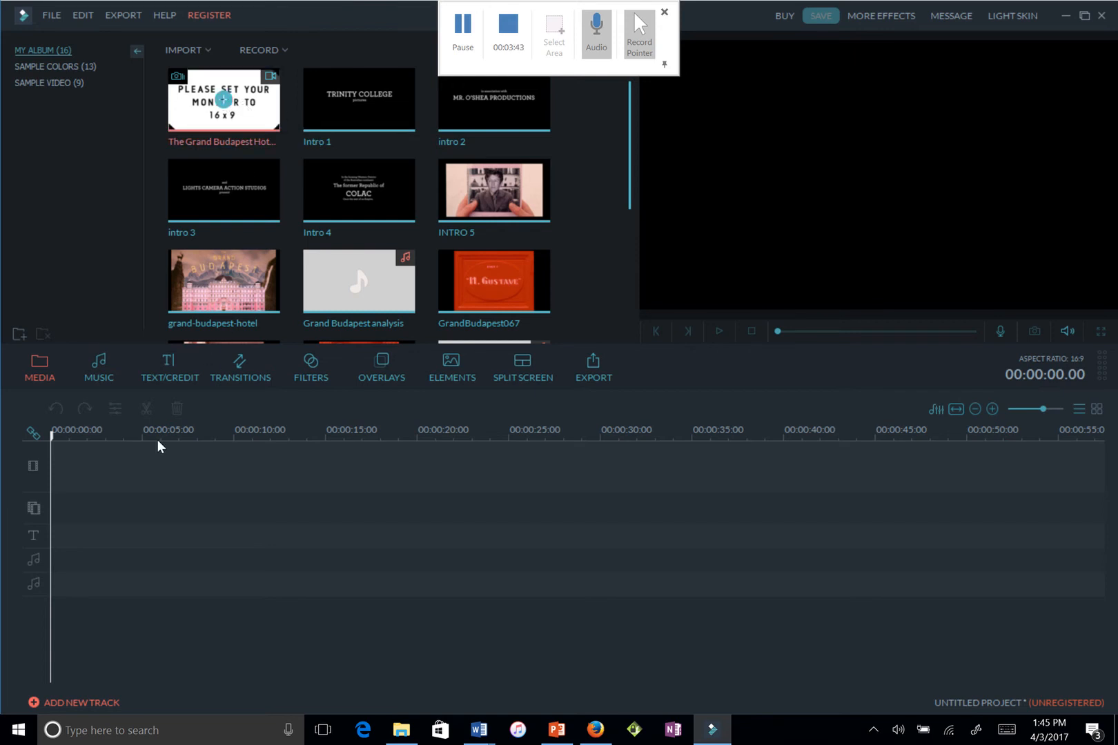
pyautogui.moveTo(158, 441); pyautogui.dragTo(128, 471)
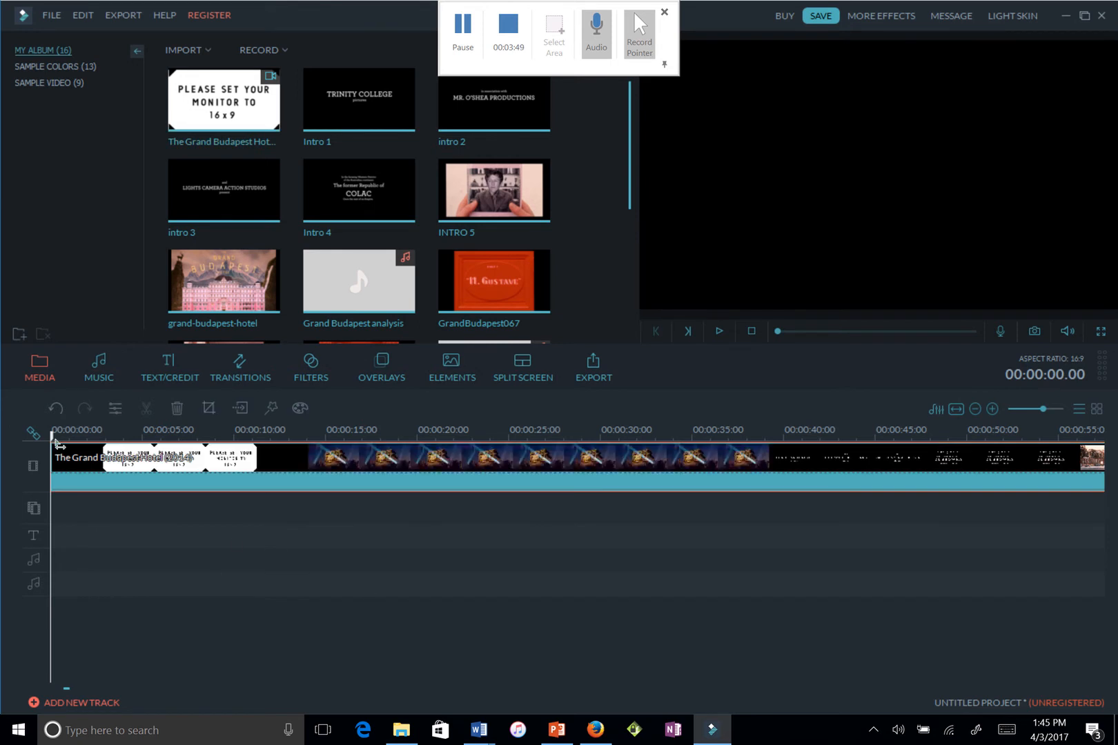
pyautogui.moveTo(55, 442)
pyautogui.mouseDown()
pyautogui.moveTo(254, 491)
pyautogui.moveTo(579, 481)
pyautogui.moveTo(1073, 492)
pyautogui.moveTo(1094, 502)
pyautogui.moveTo(1105, 491)
pyautogui.moveTo(963, 486)
pyautogui.moveTo(1071, 486)
pyautogui.mouseUp()
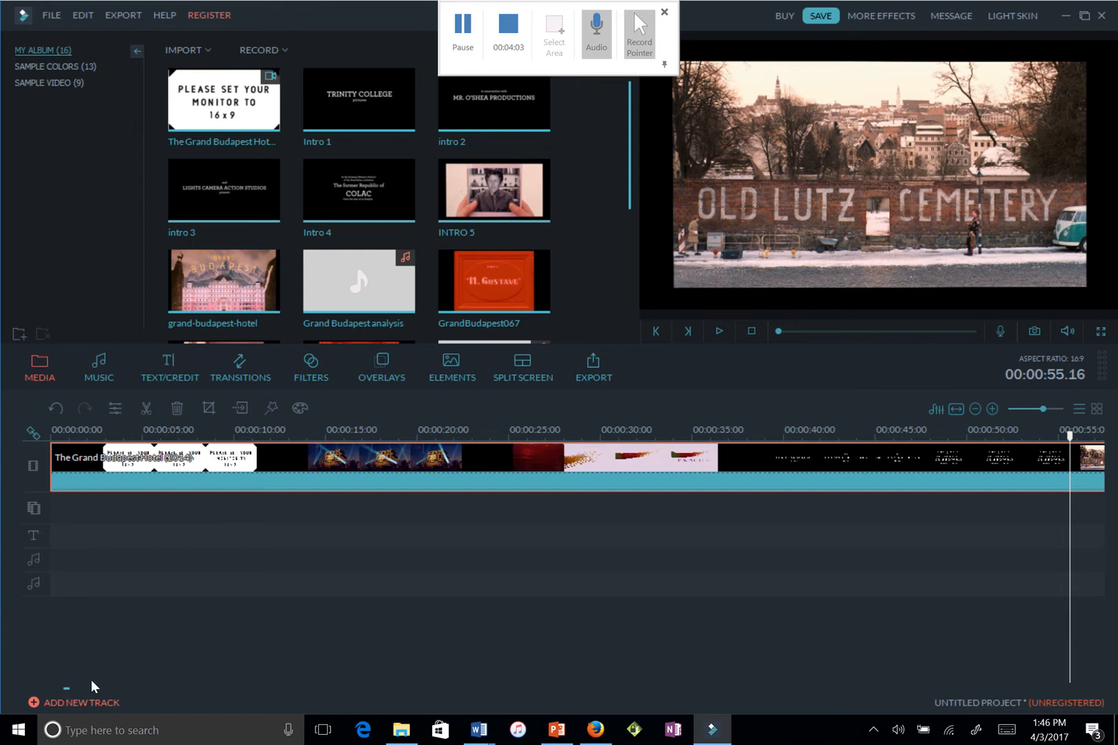
# Split the Grand Budapest Hotel clip at the 00:00:55 playhead position
pyautogui.moveTo(63, 691)
pyautogui.mouseDown()
pyautogui.moveTo(82, 691)
pyautogui.moveTo(67, 690)
pyautogui.mouseUp()
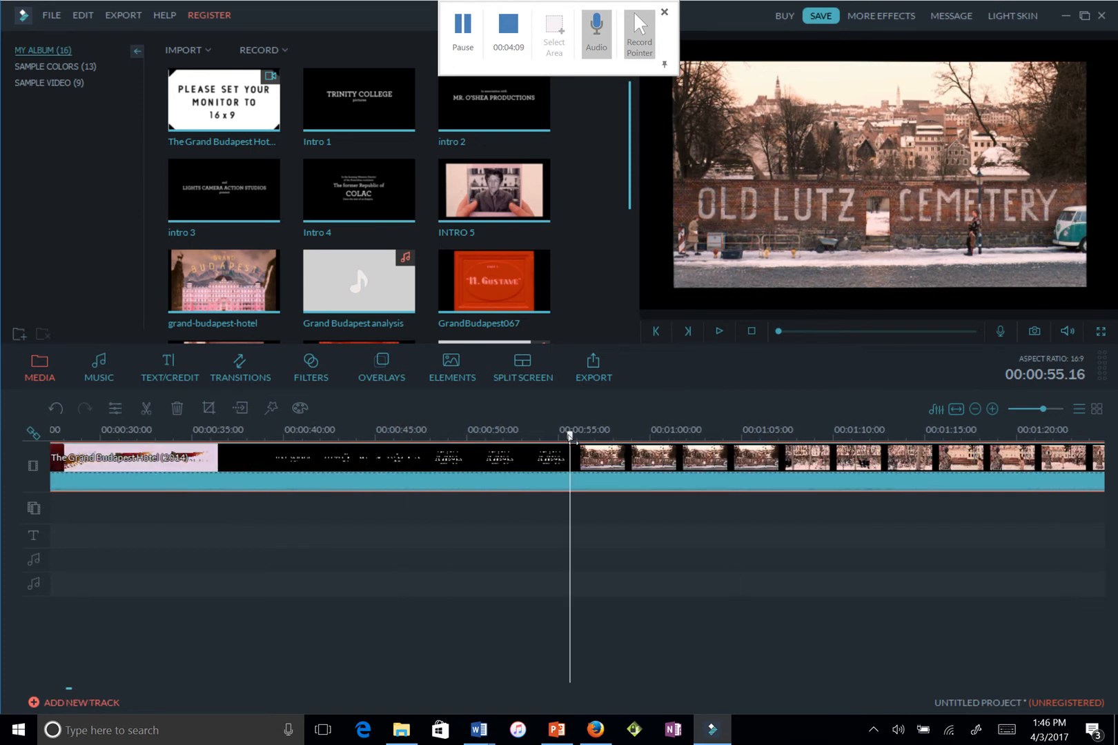
pyautogui.moveTo(570, 436); pyautogui.dragTo(582, 440)
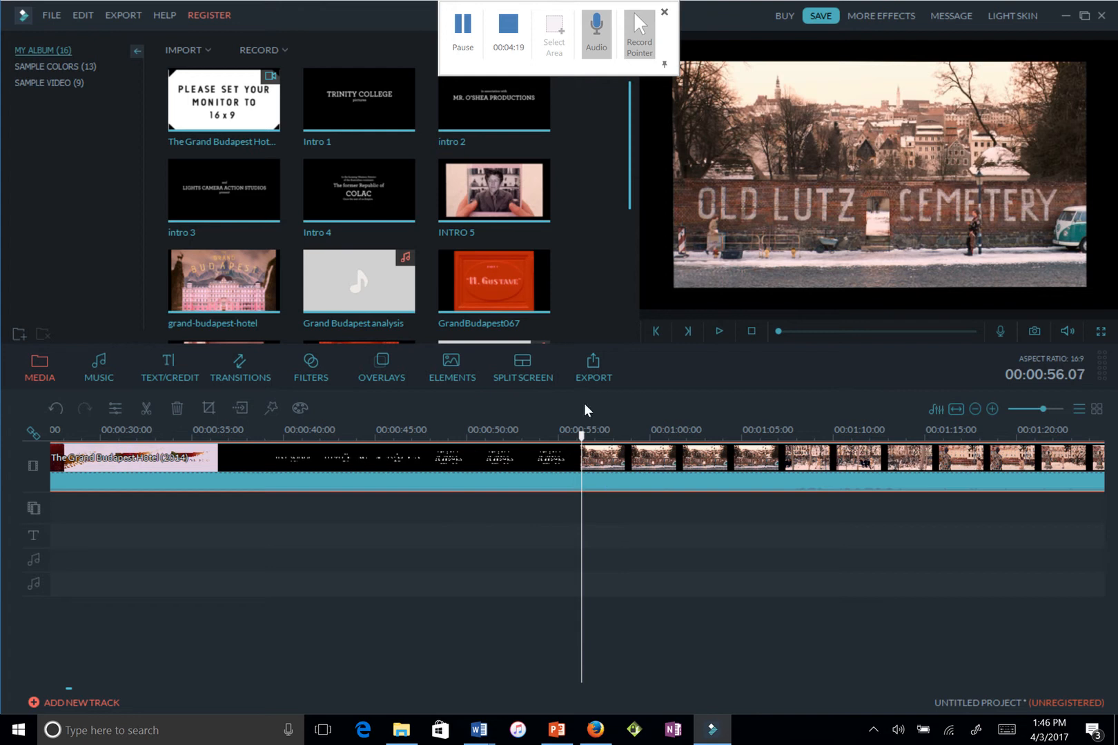
pyautogui.rightClick(606, 476)
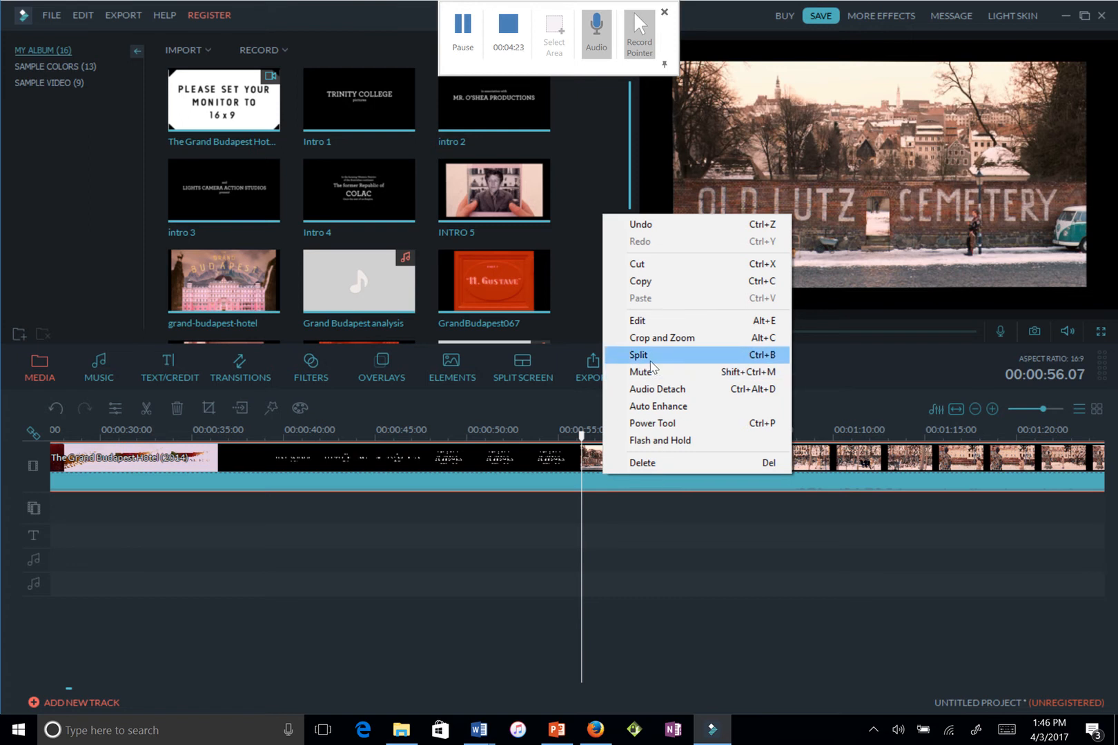
pyautogui.click(649, 359)
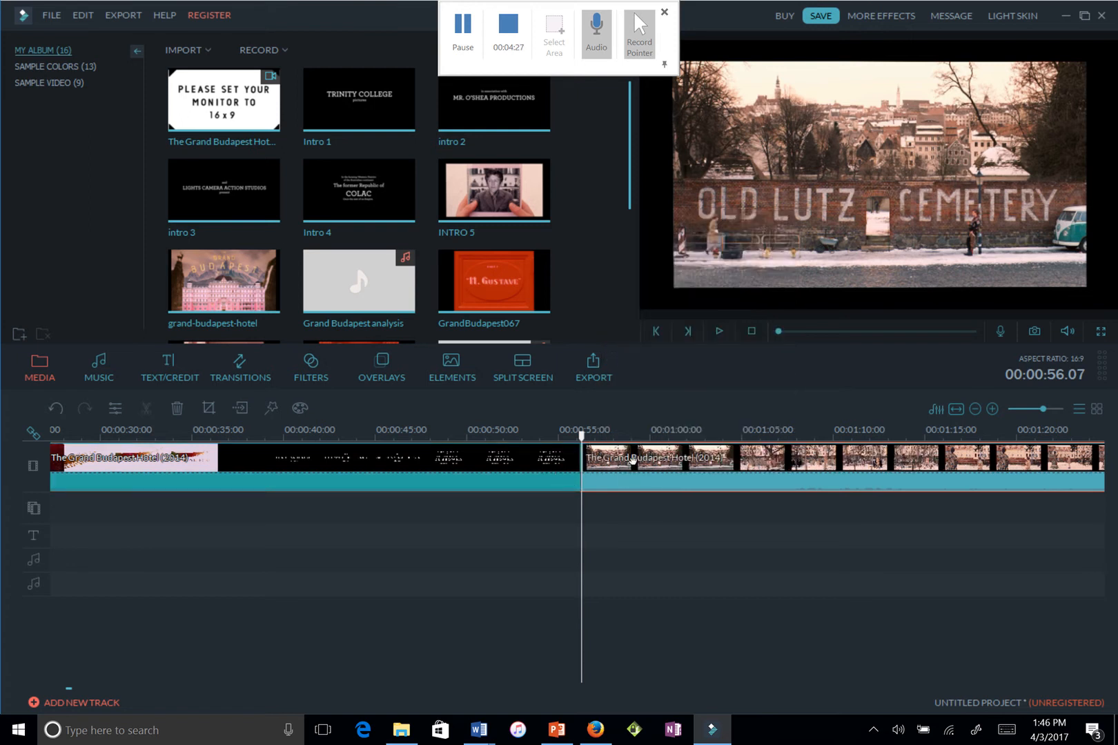
# Delete the section before the cut so the timeline starts with the cemetery-town footage
pyautogui.click(510, 483)
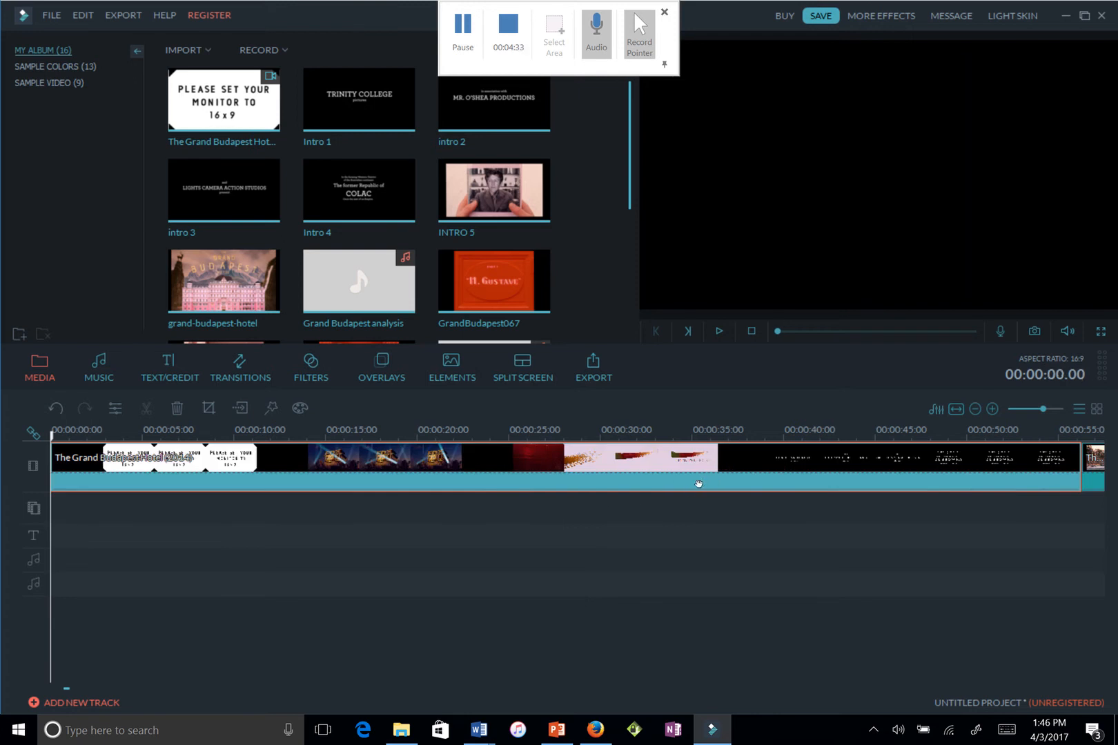
pyautogui.rightClick(699, 484)
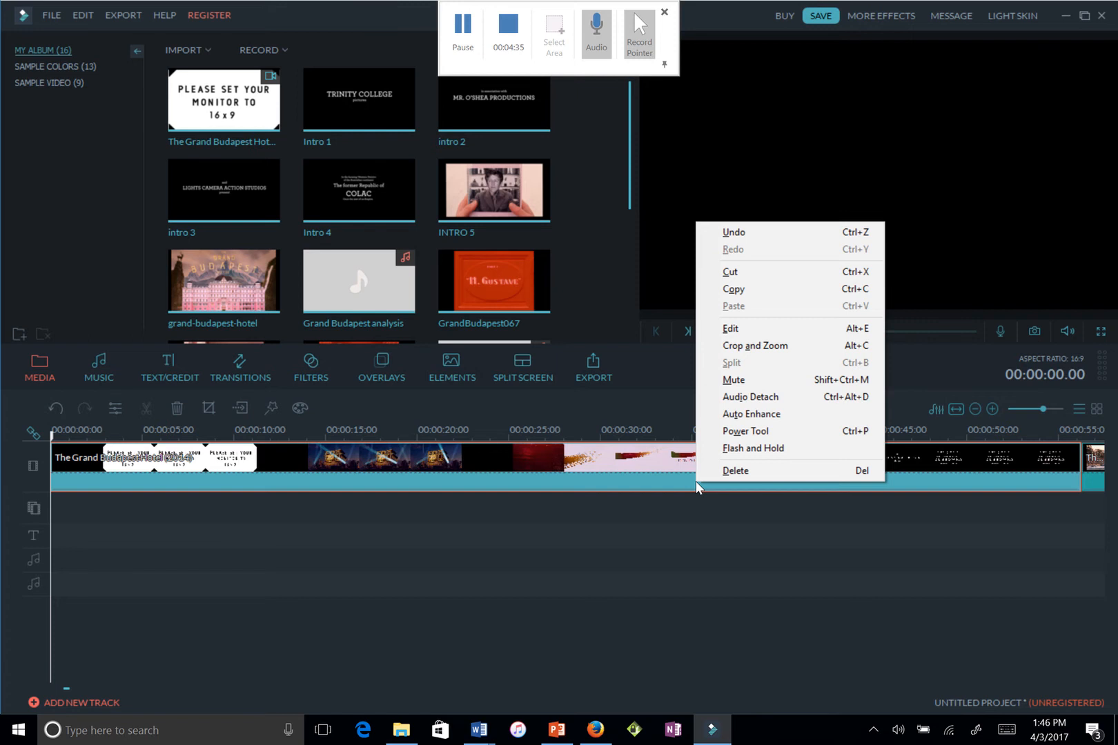
pyautogui.click(727, 470)
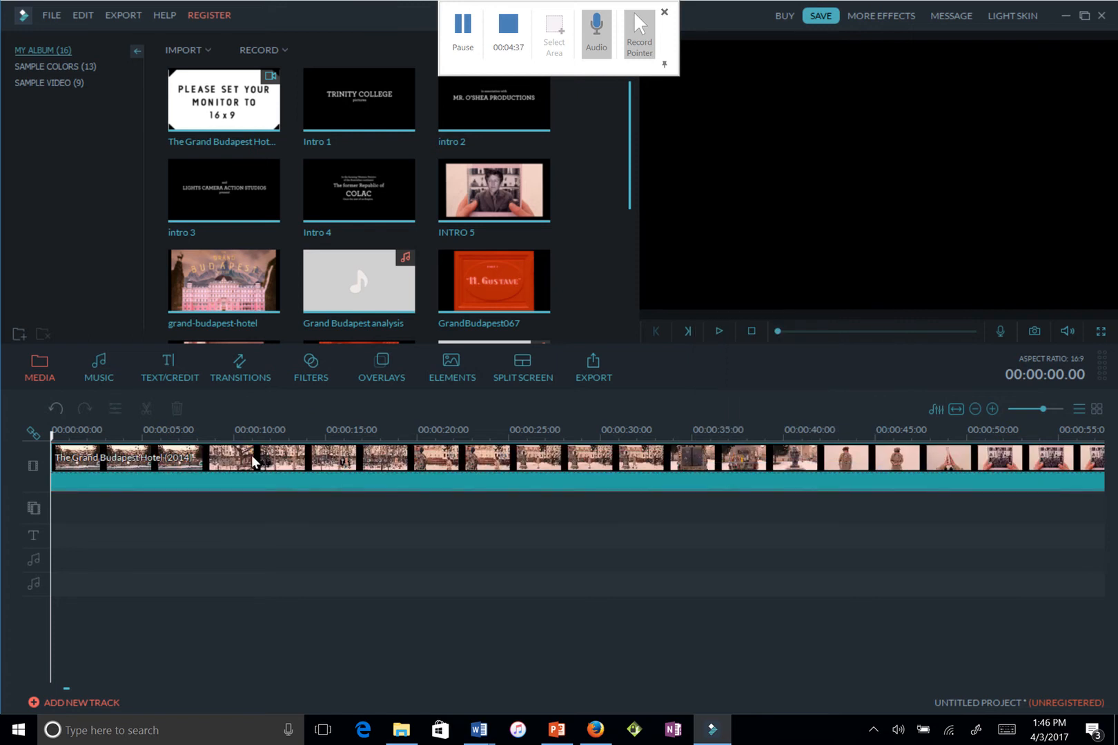
# Move the playhead to 00:00:56.03 on the trimmed clip, at the 1985 study scene
pyautogui.click(77, 465)
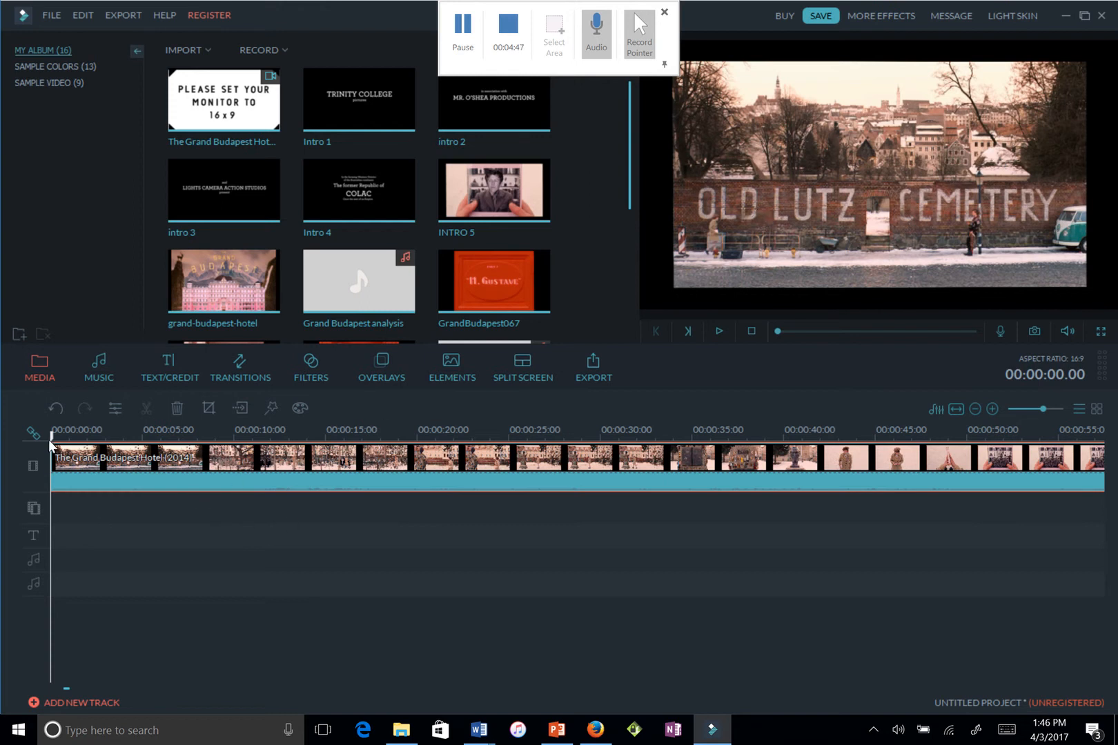
pyautogui.click(297, 522)
pyautogui.moveTo(314, 524); pyautogui.dragTo(1080, 533)
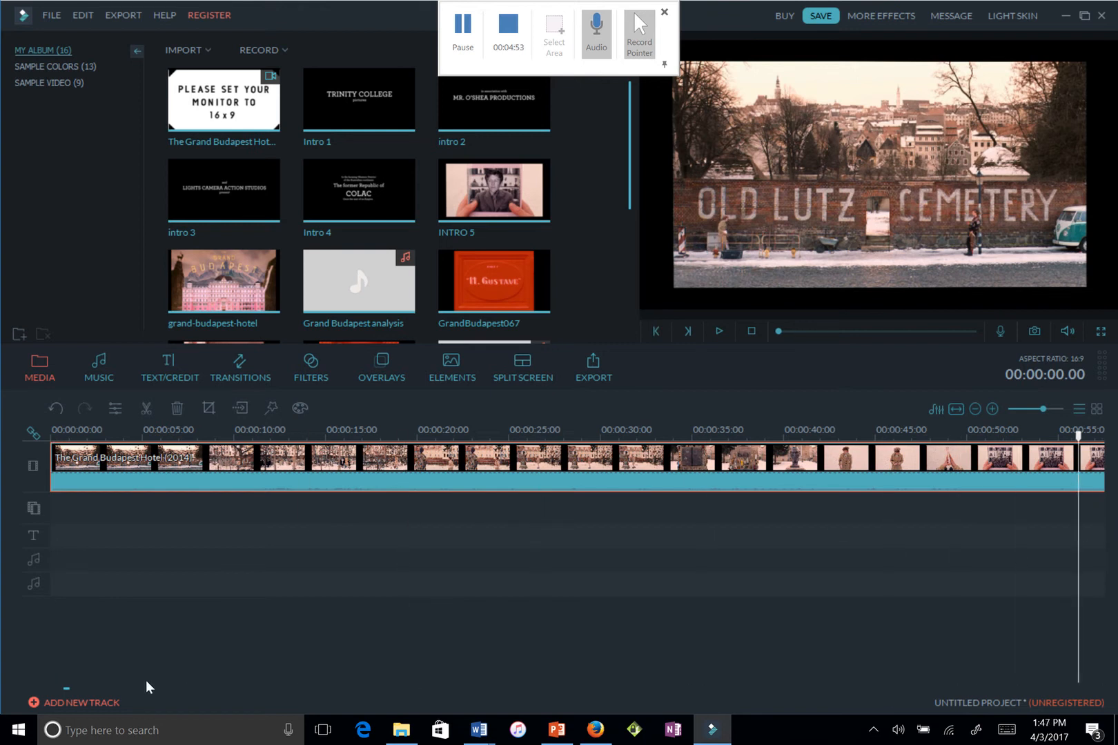
pyautogui.moveTo(68, 690)
pyautogui.mouseDown()
pyautogui.moveTo(119, 685)
pyautogui.moveTo(75, 686)
pyautogui.mouseUp()
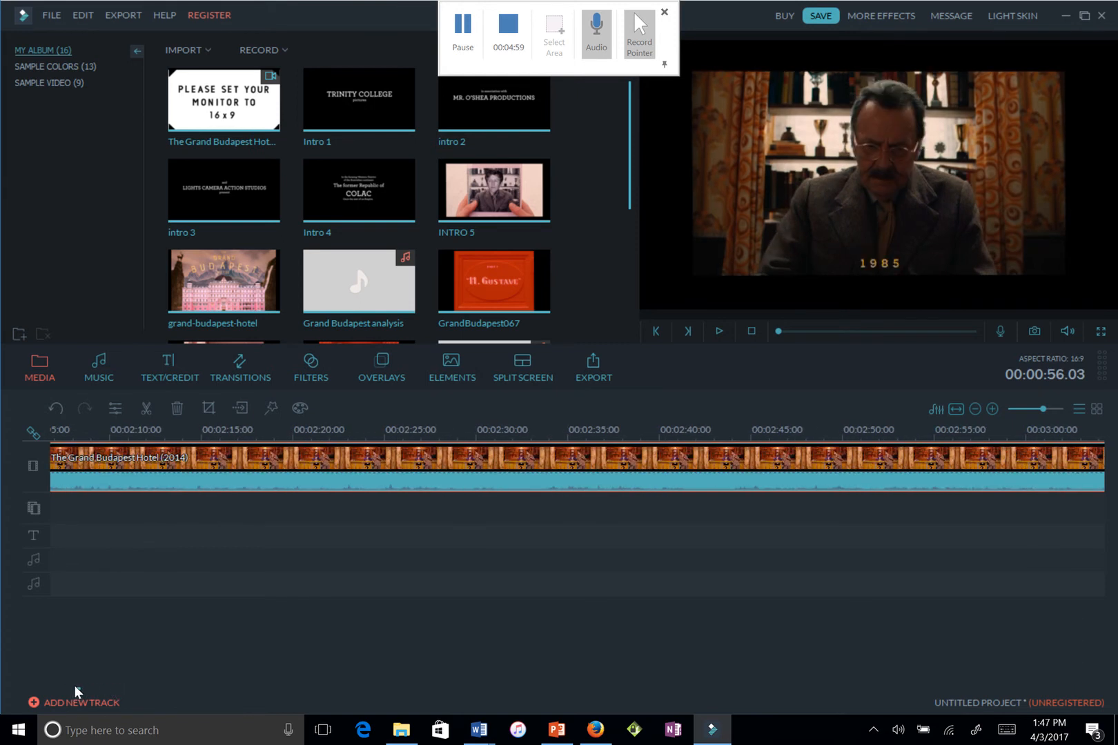
pyautogui.click(62, 686)
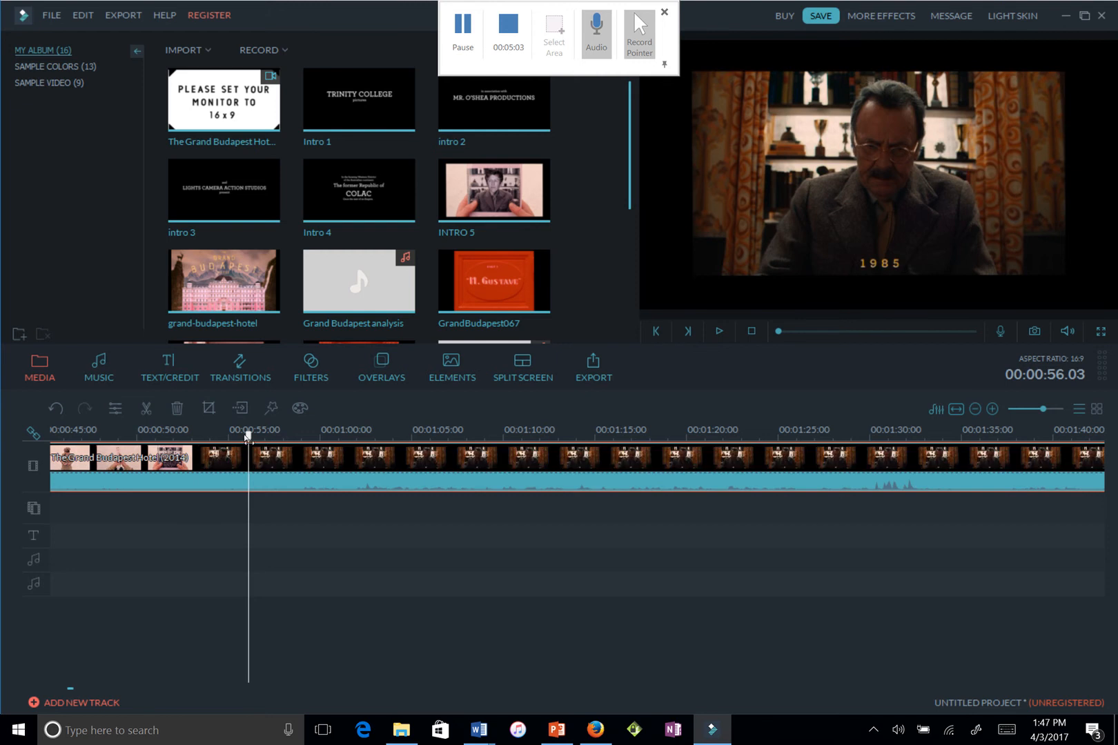
# Split the clip at about 00:00:53 and delete all footage after that point
pyautogui.moveTo(247, 436); pyautogui.dragTo(197, 445)
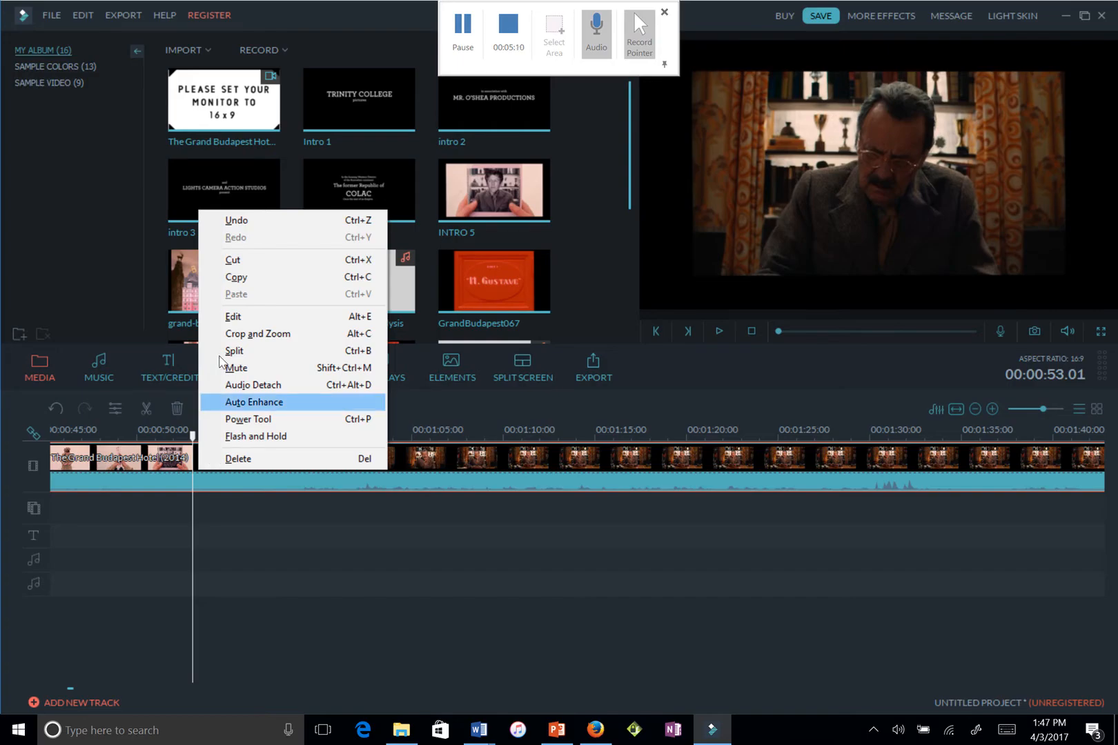
pyautogui.click(236, 355)
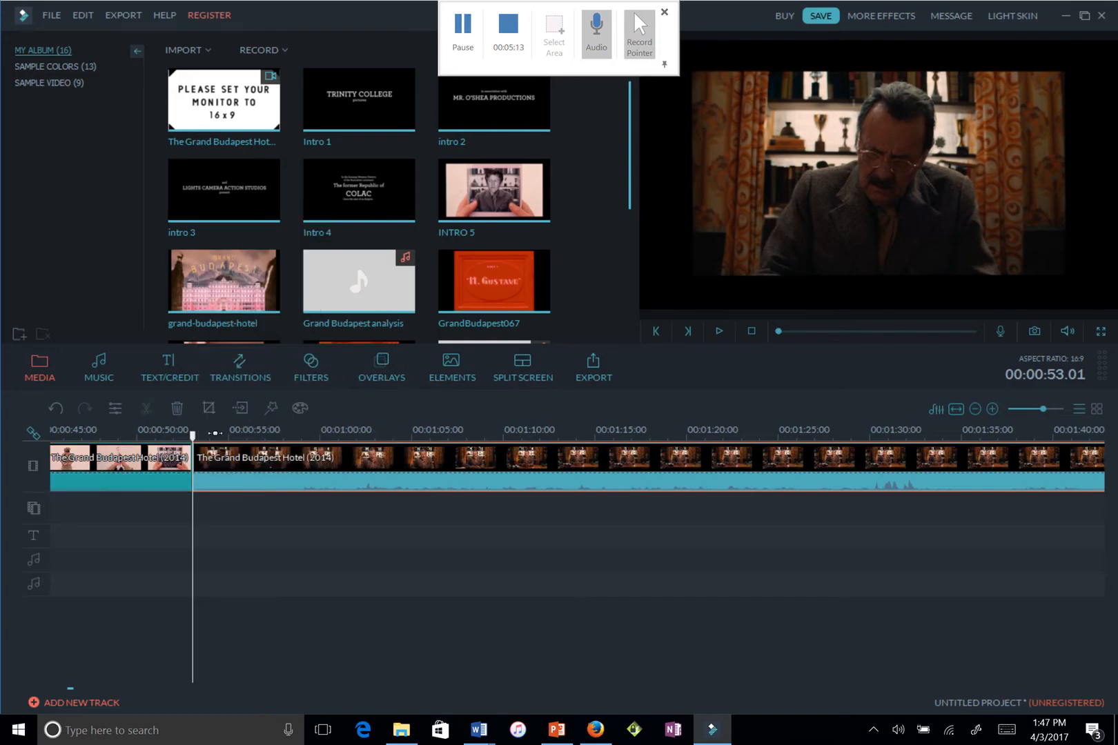
pyautogui.click(180, 410)
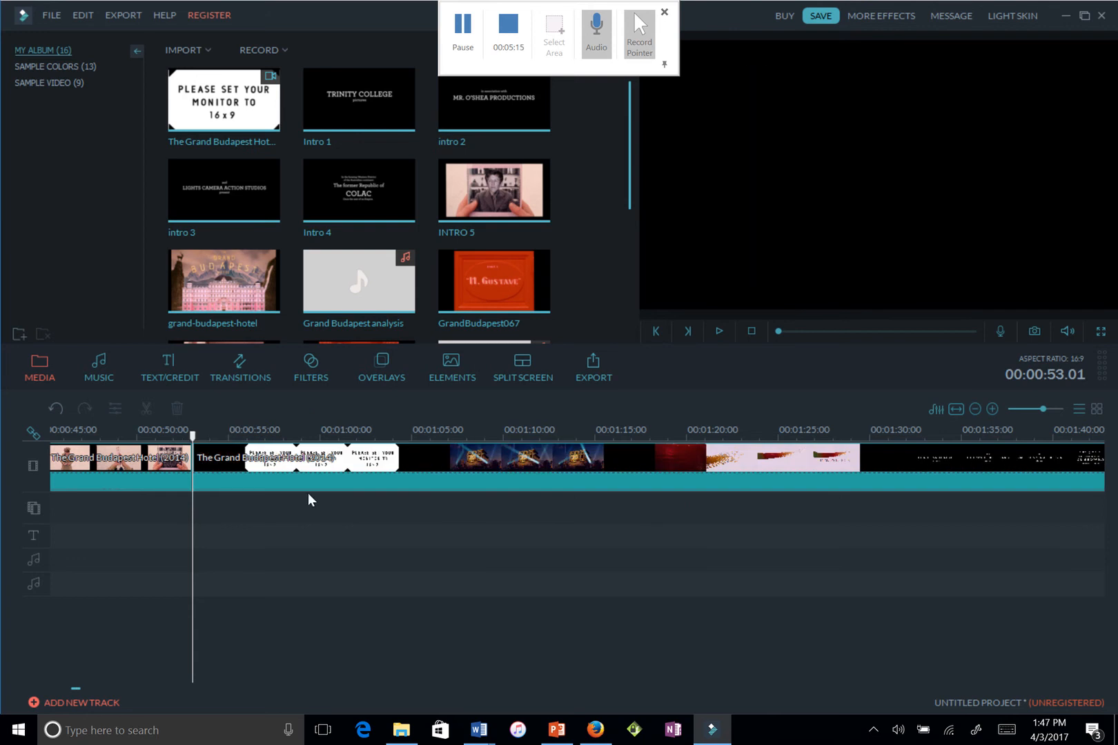
pyautogui.click(339, 479)
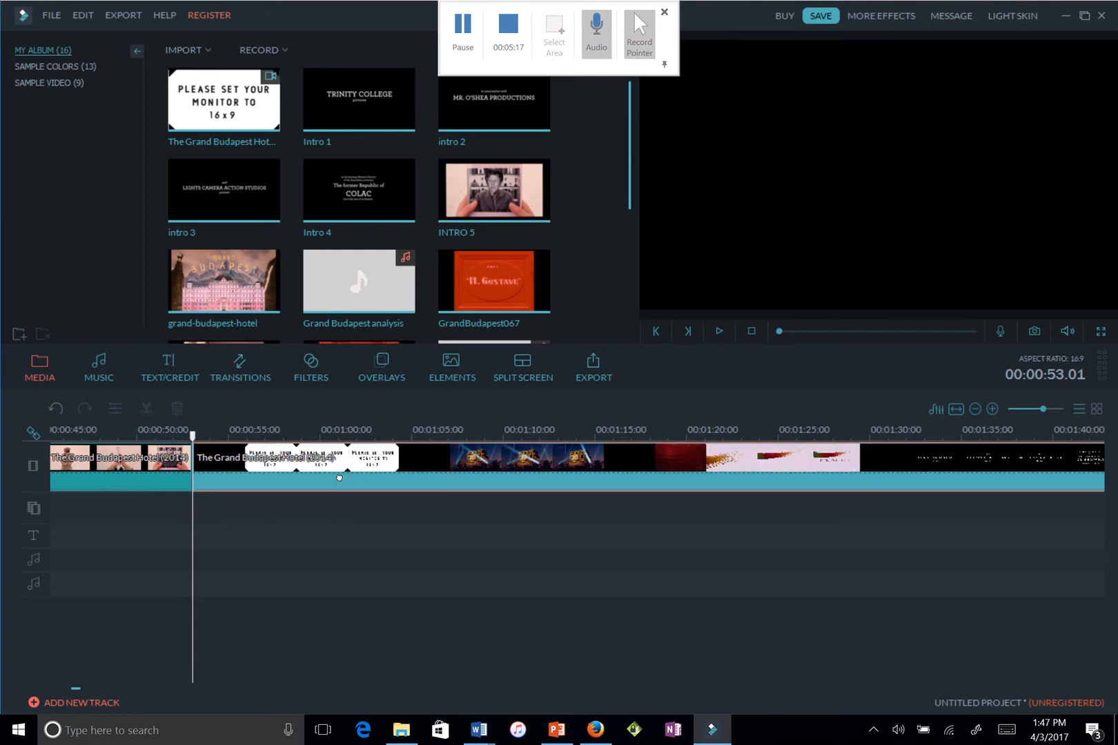
pyautogui.press('Delete')
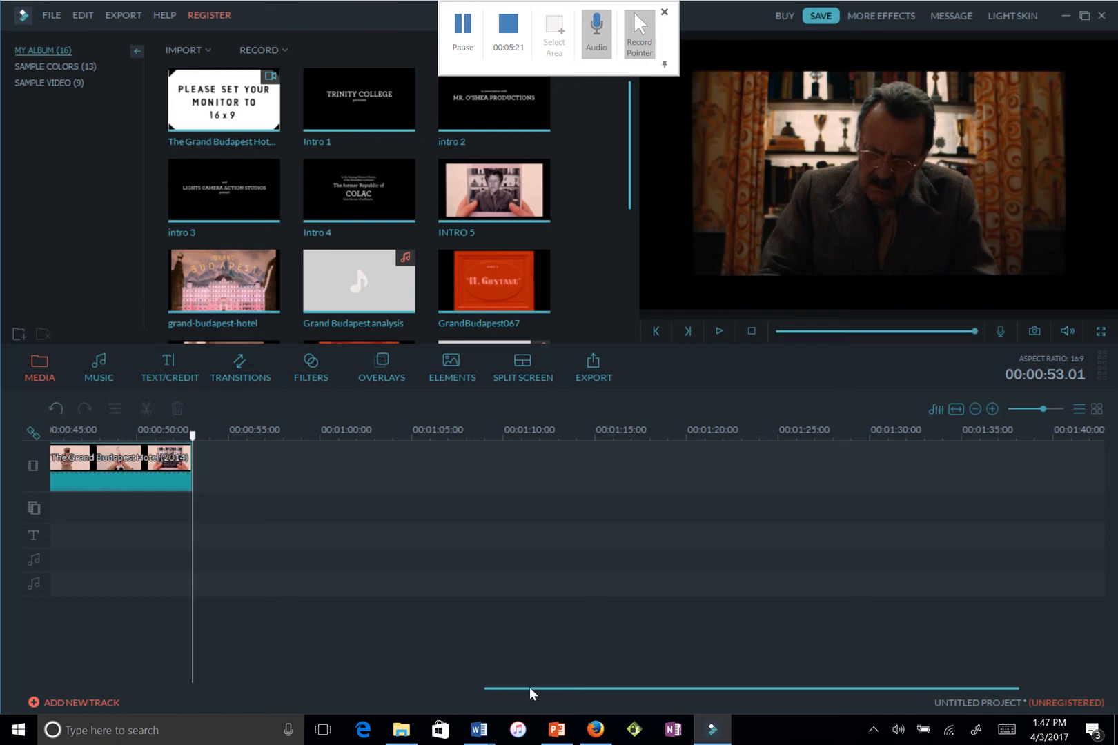
pyautogui.moveTo(530, 687); pyautogui.dragTo(54, 649)
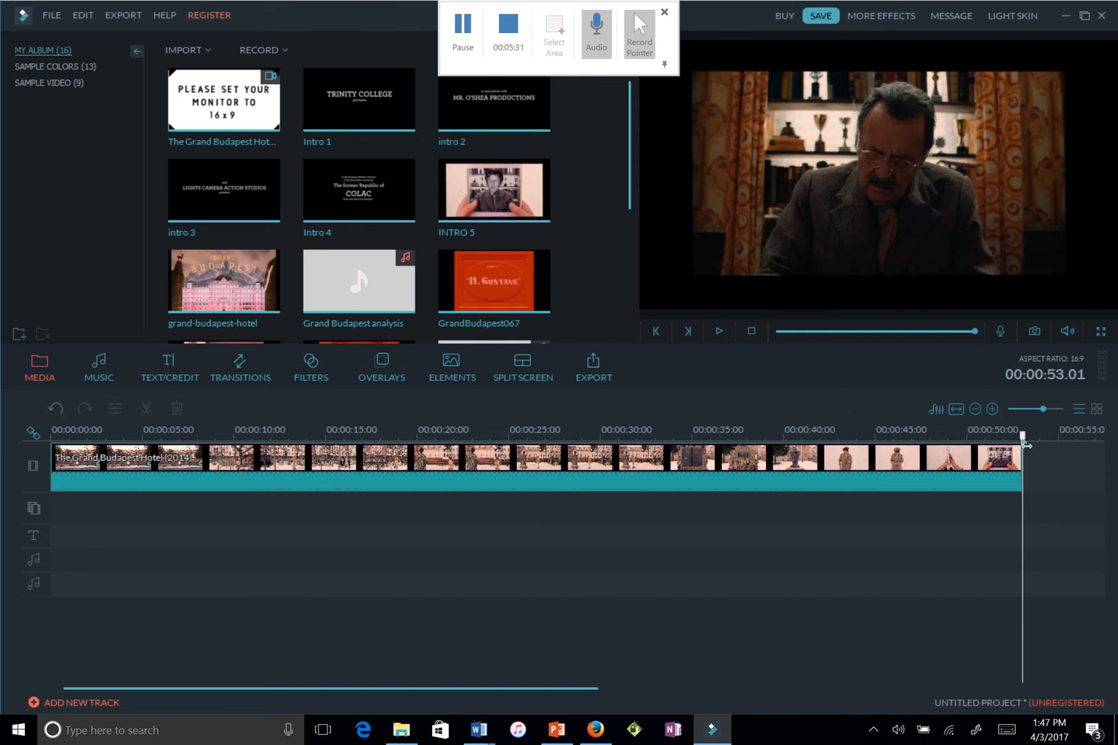
pyautogui.moveTo(1024, 444); pyautogui.dragTo(234, 481)
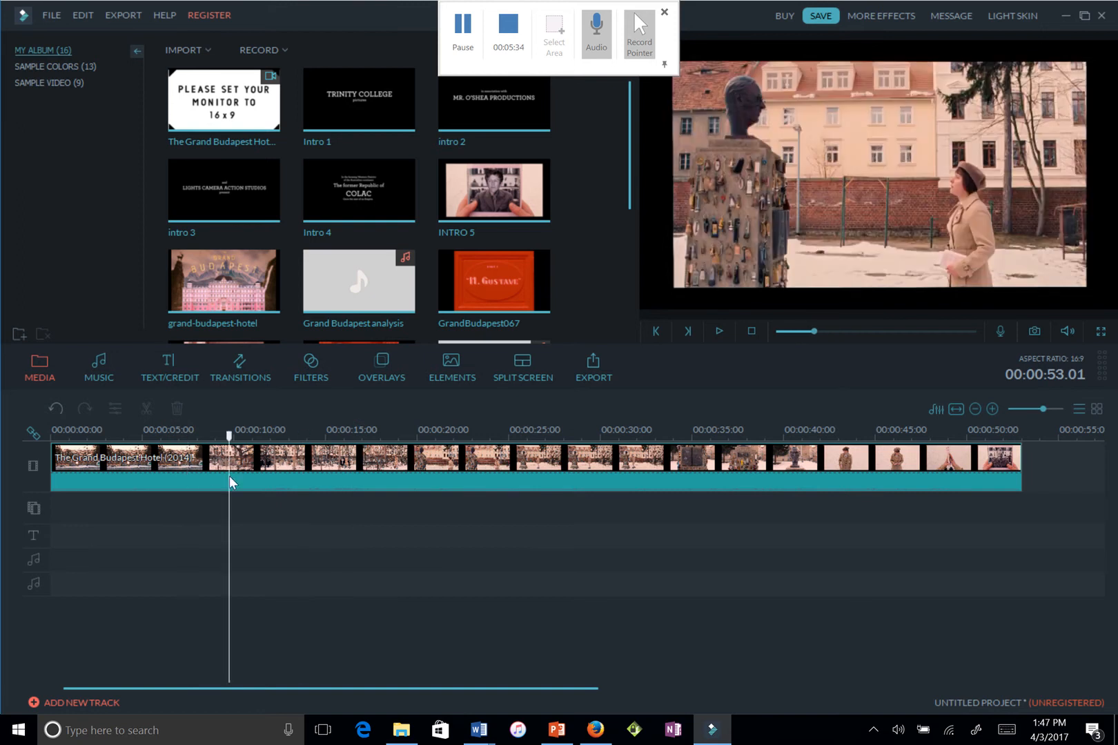
pyautogui.click(720, 332)
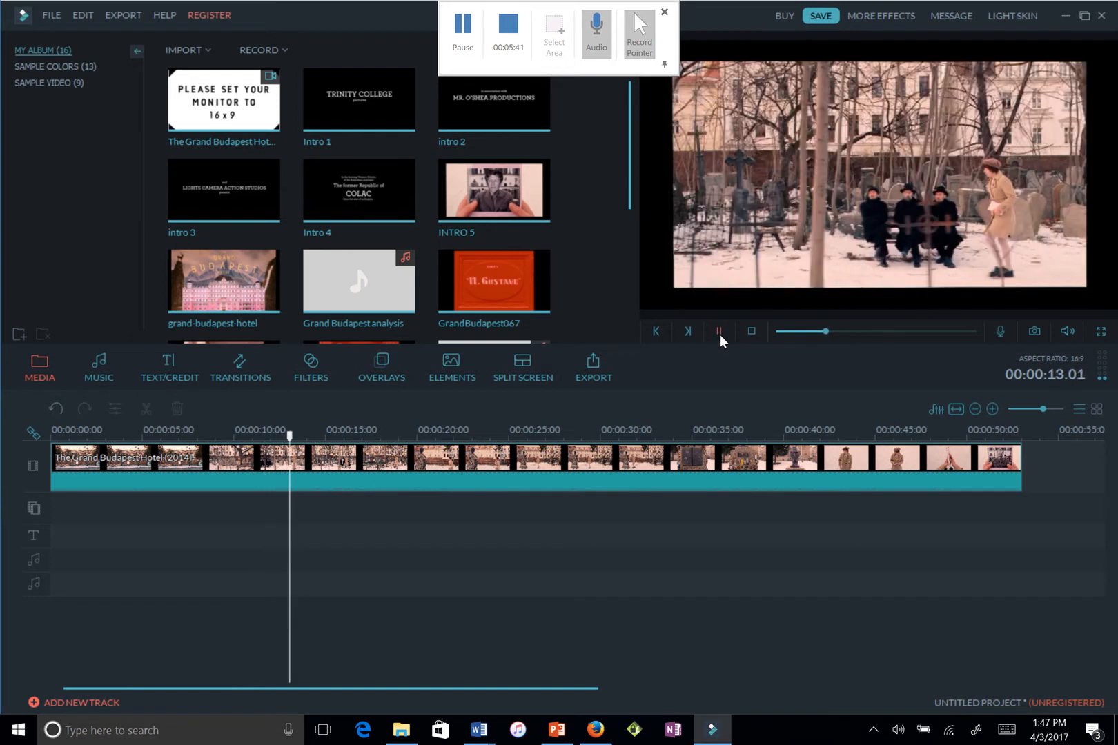
pyautogui.click(720, 334)
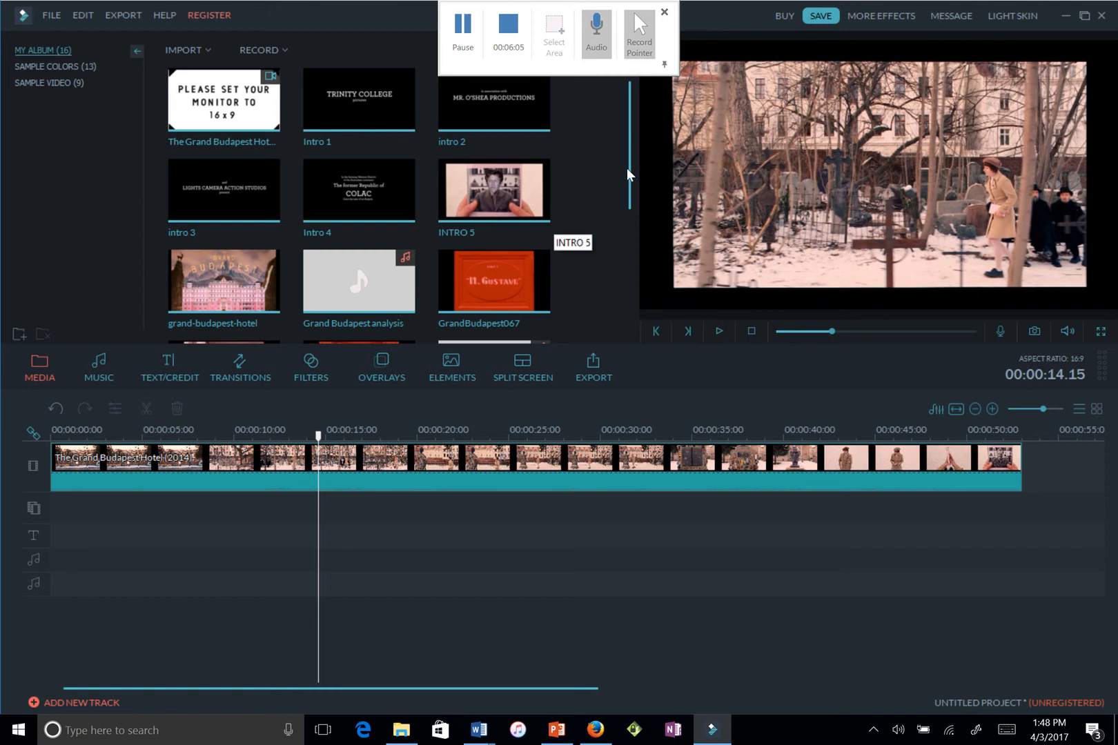
# Put the Grand Budapest analysis narration on the first audio track at 0:00 and preview playback
pyautogui.moveTo(628, 157); pyautogui.dragTo(619, 237)
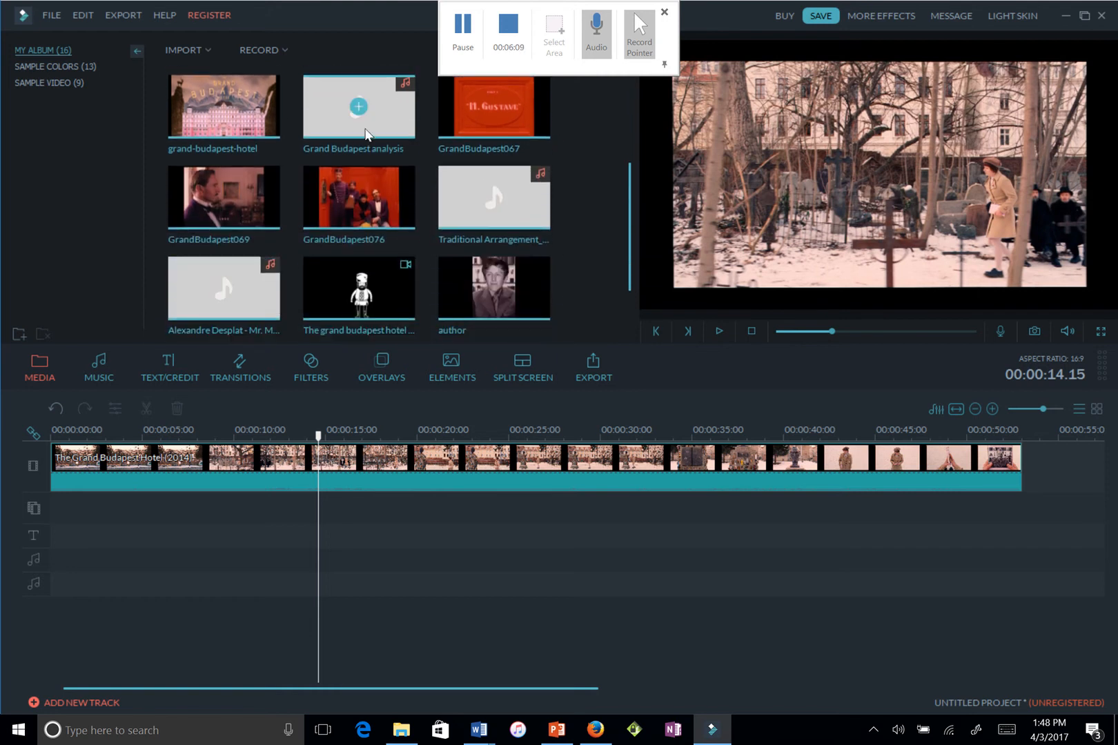
pyautogui.moveTo(354, 125); pyautogui.dragTo(50, 561)
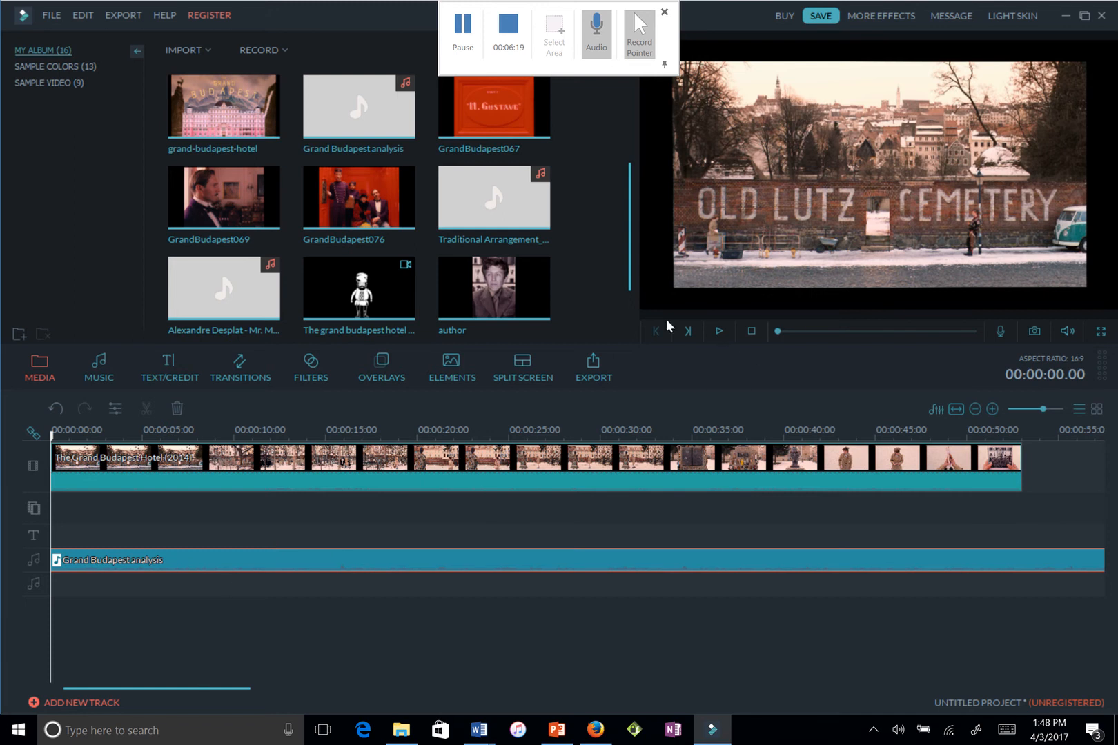
pyautogui.click(718, 334)
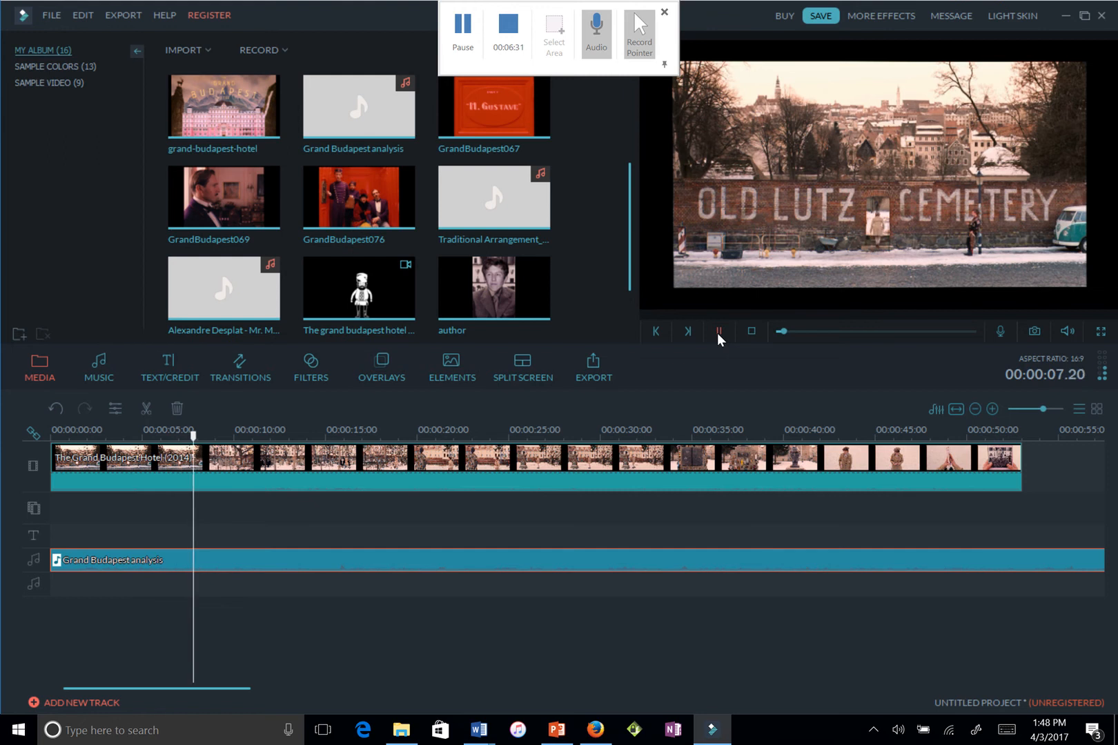
pyautogui.click(717, 333)
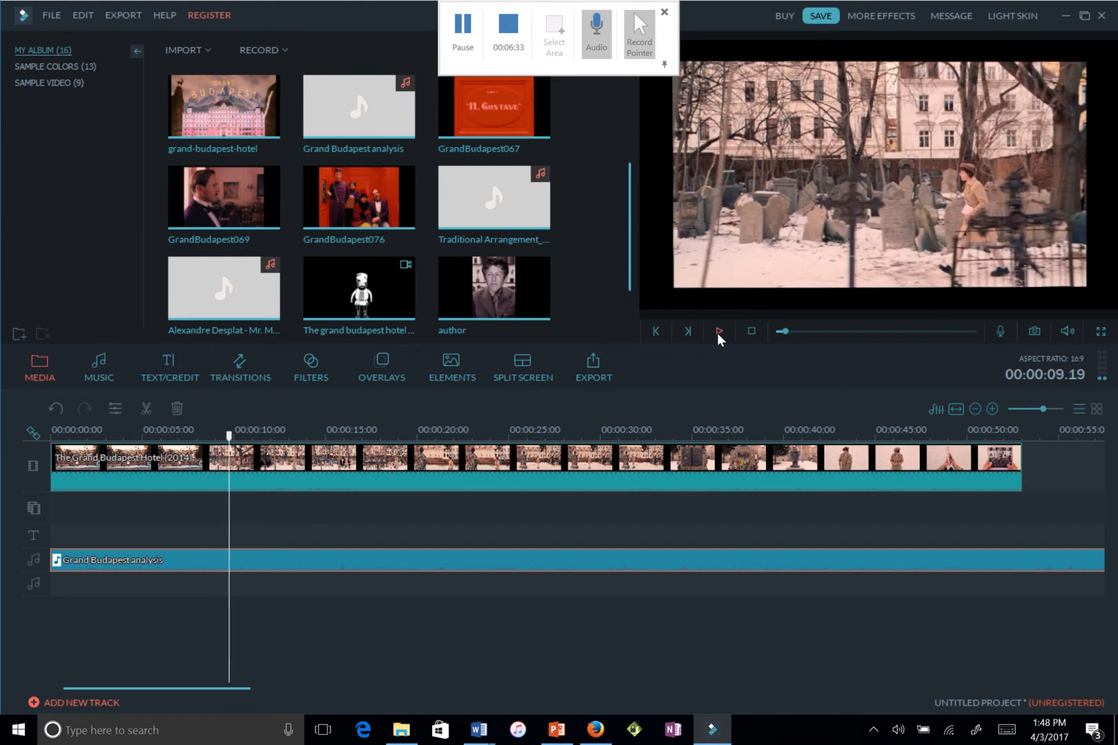
# Inspect the narration and video clips' edit settings, closing both without changes
pyautogui.rightClick(192, 559)
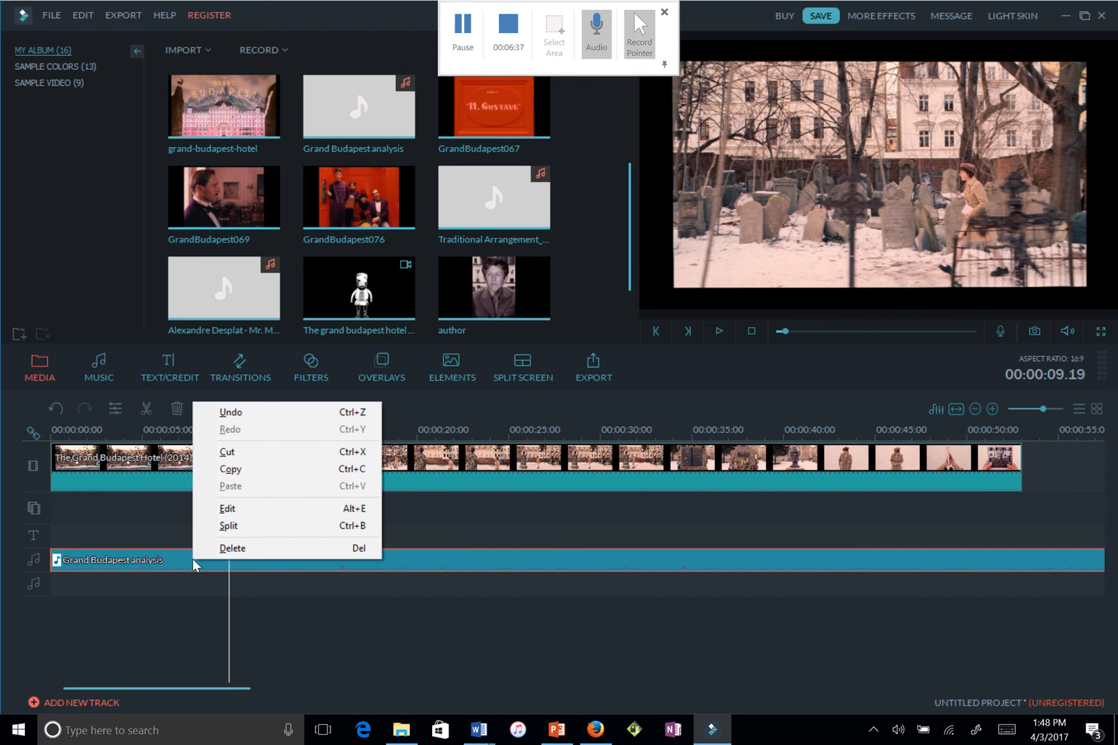
pyautogui.click(260, 510)
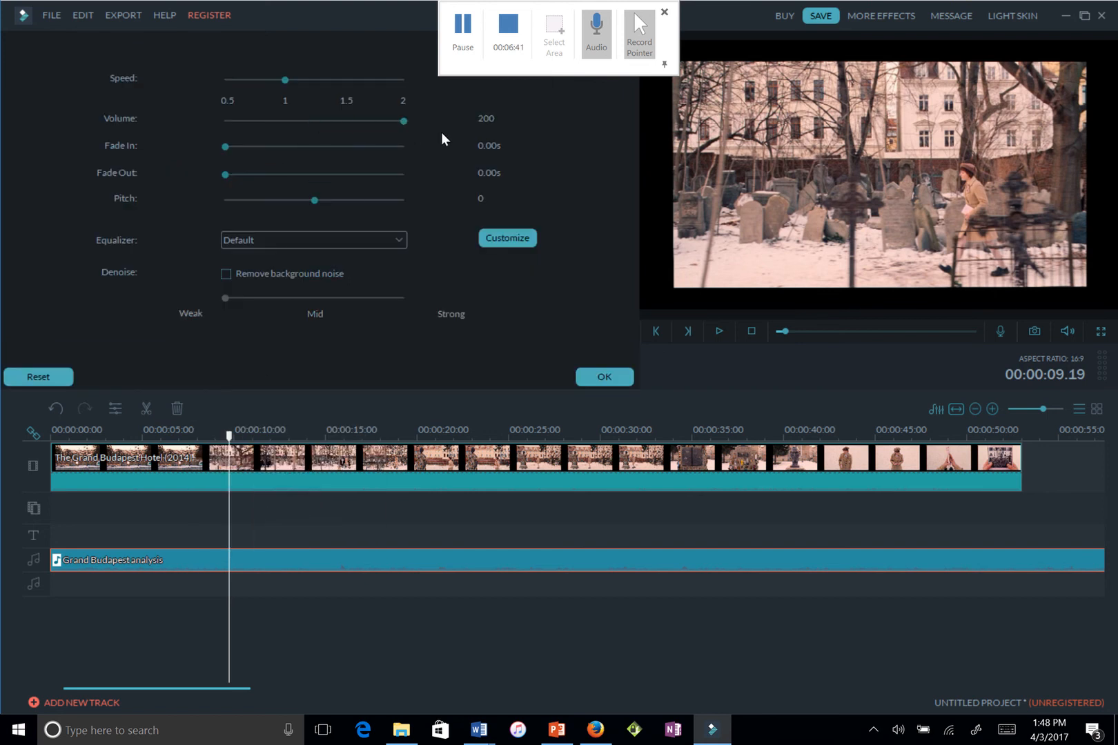
pyautogui.click(597, 376)
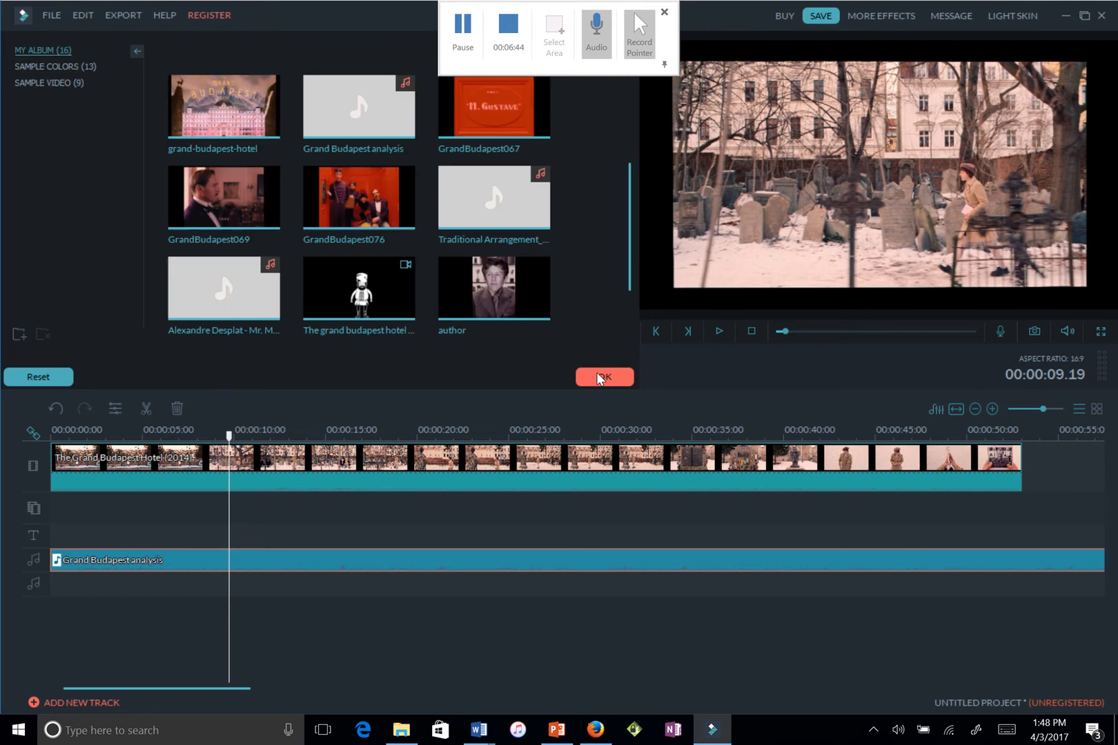
pyautogui.rightClick(345, 478)
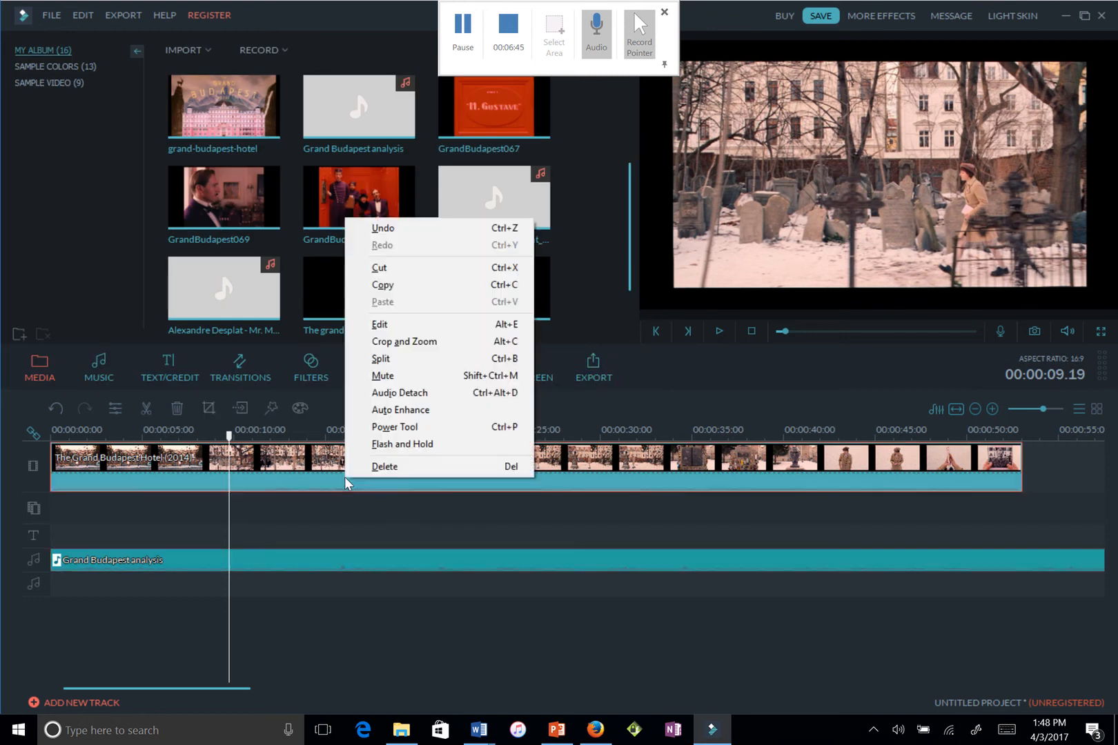
pyautogui.click(445, 331)
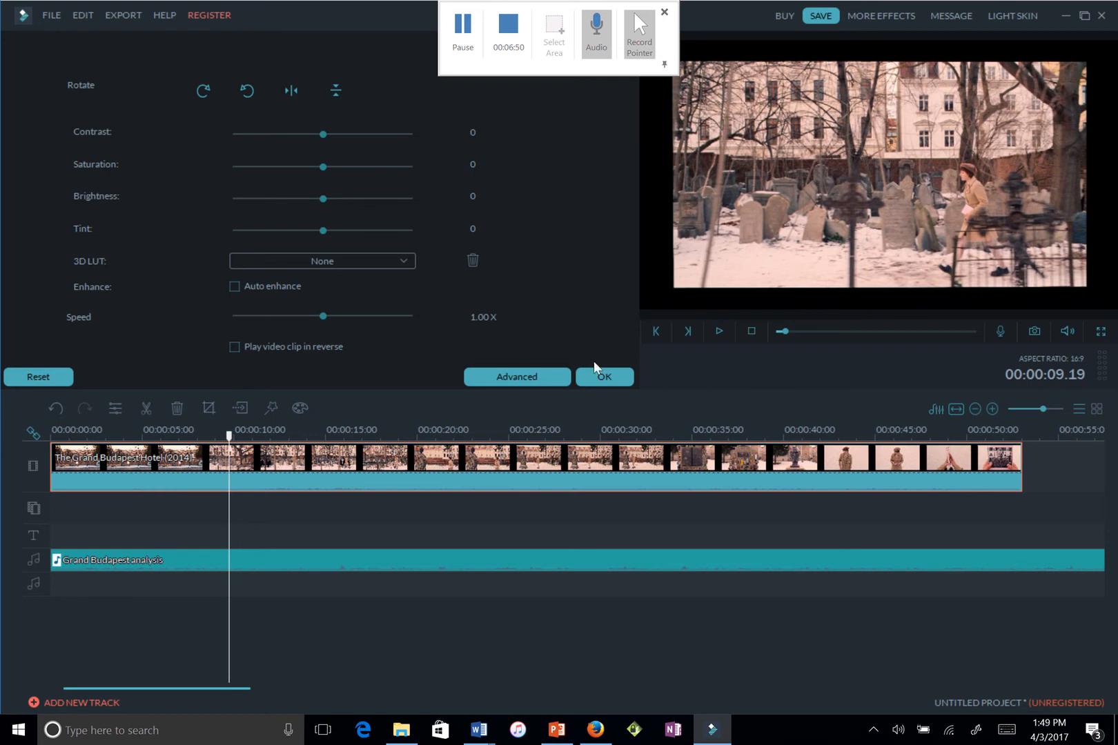
pyautogui.click(590, 371)
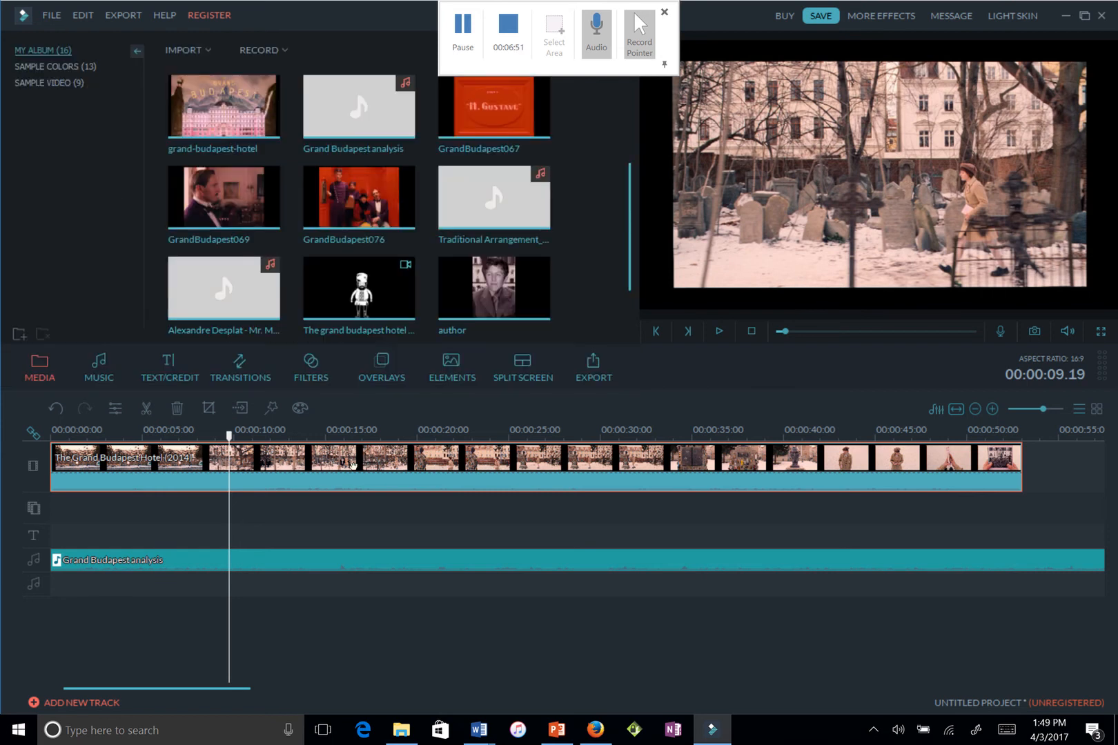
# Detach the film clip's audio, lower its volume from 100 to 17, and preview it
pyautogui.rightClick(290, 484)
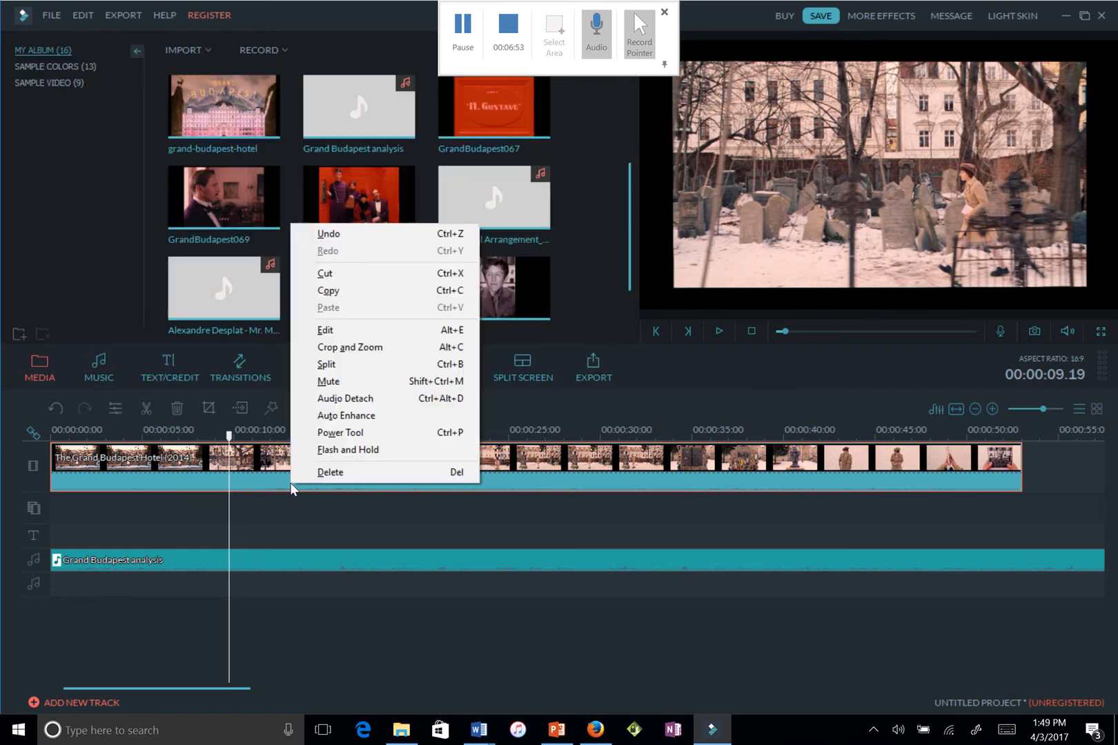
pyautogui.click(343, 399)
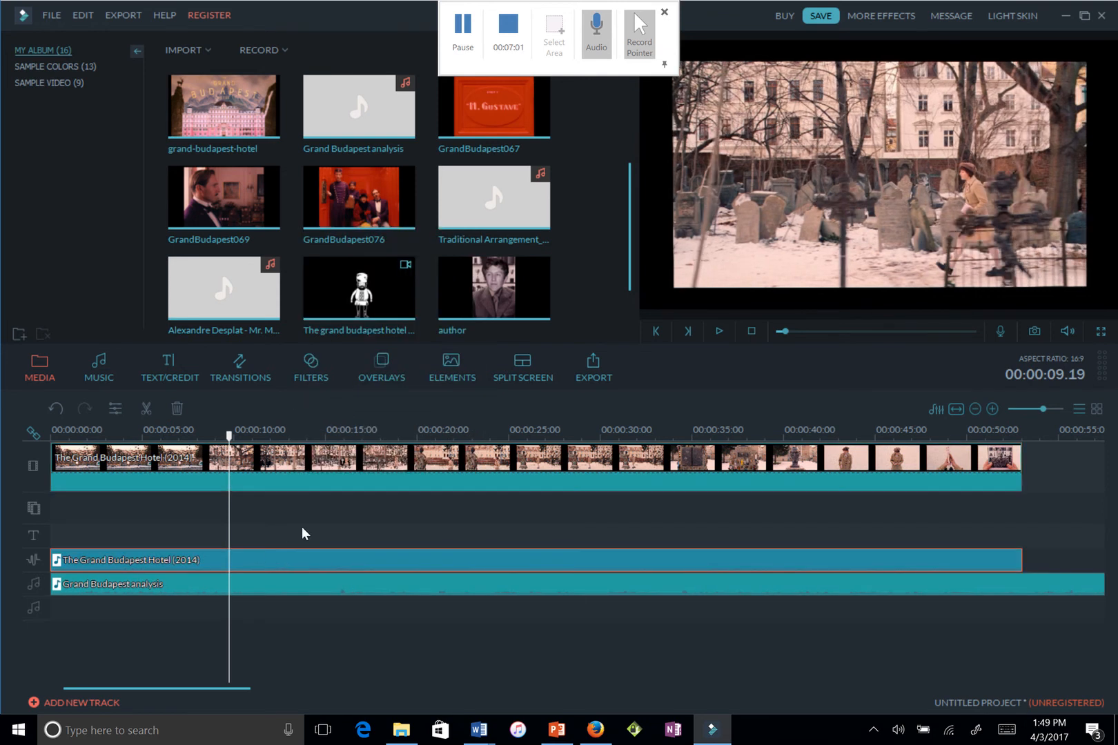
pyautogui.rightClick(275, 559)
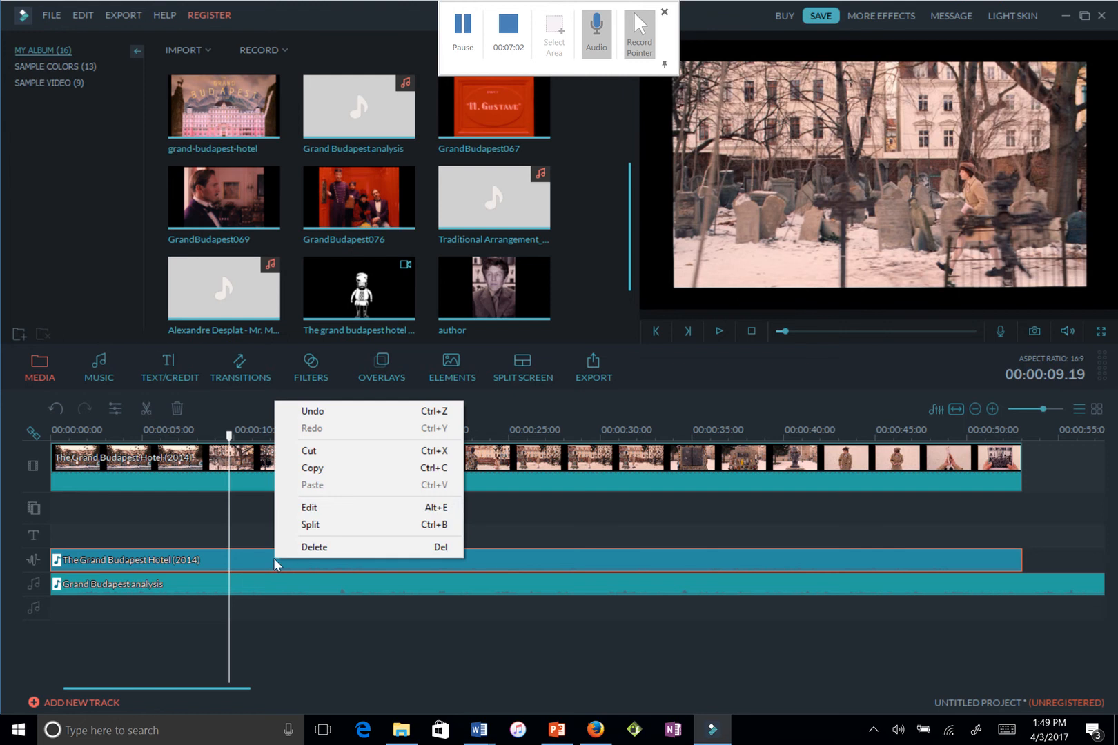
pyautogui.click(352, 508)
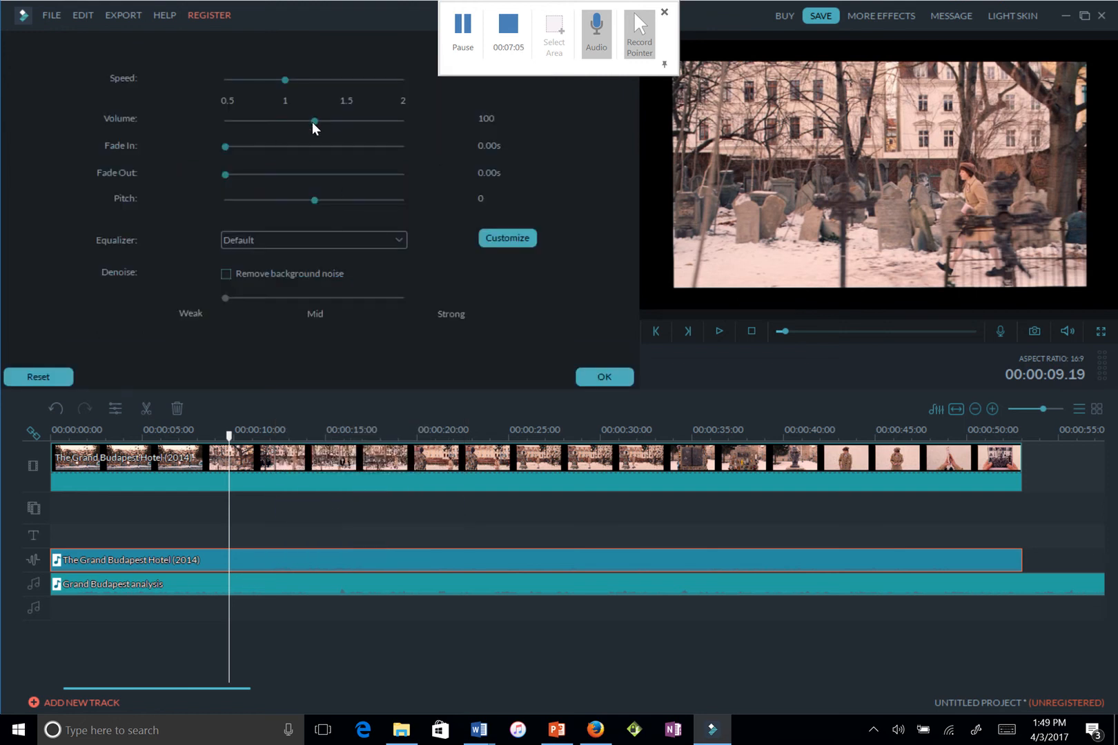
pyautogui.moveTo(313, 122); pyautogui.dragTo(239, 123)
pyautogui.click(592, 377)
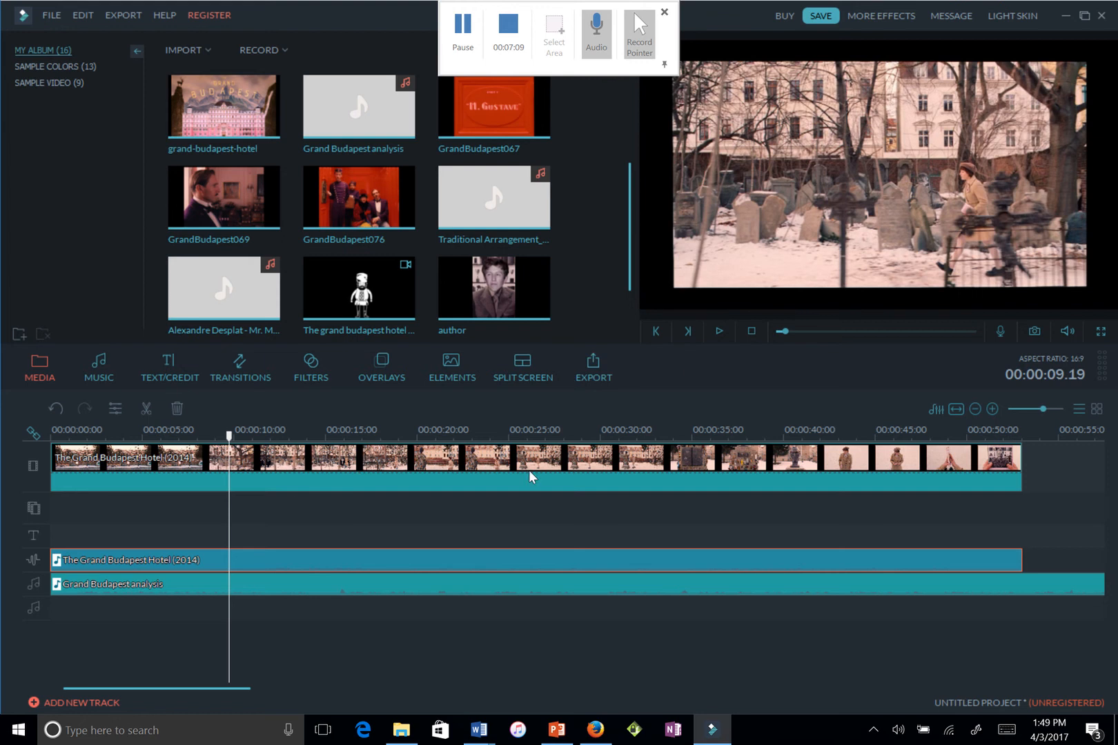
pyautogui.click(717, 332)
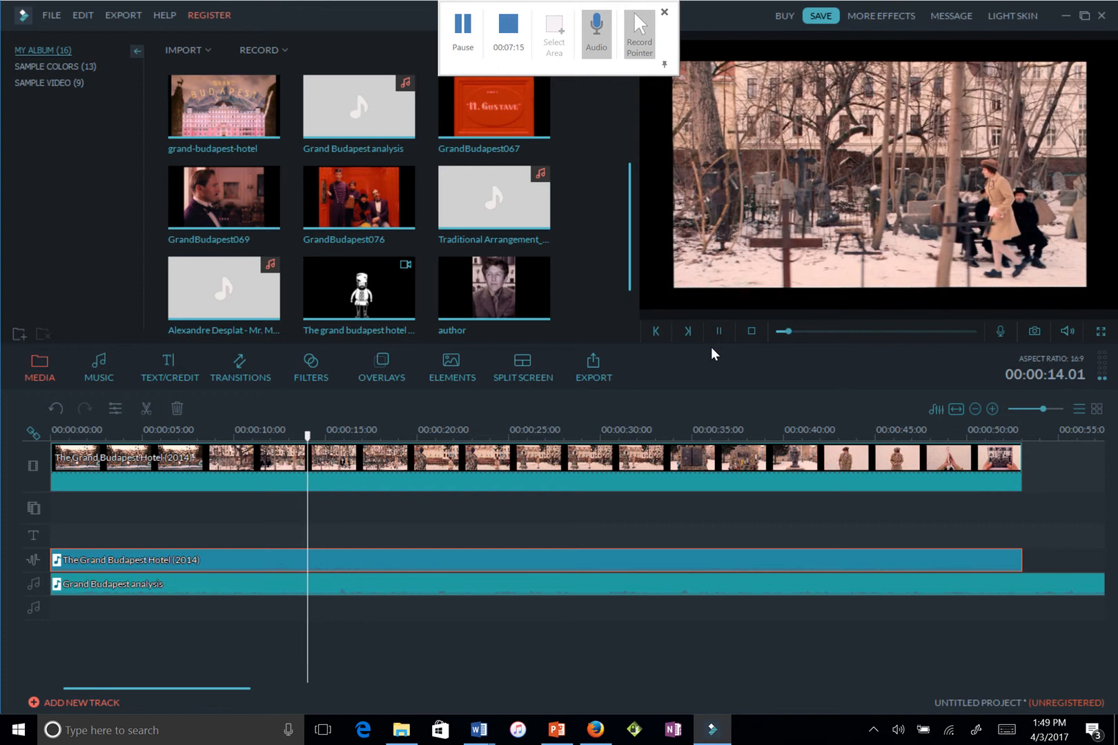
# Pause at about 16 seconds and add the LowerThirds 6 title from Lower 3rds to the text track there
pyautogui.click(718, 332)
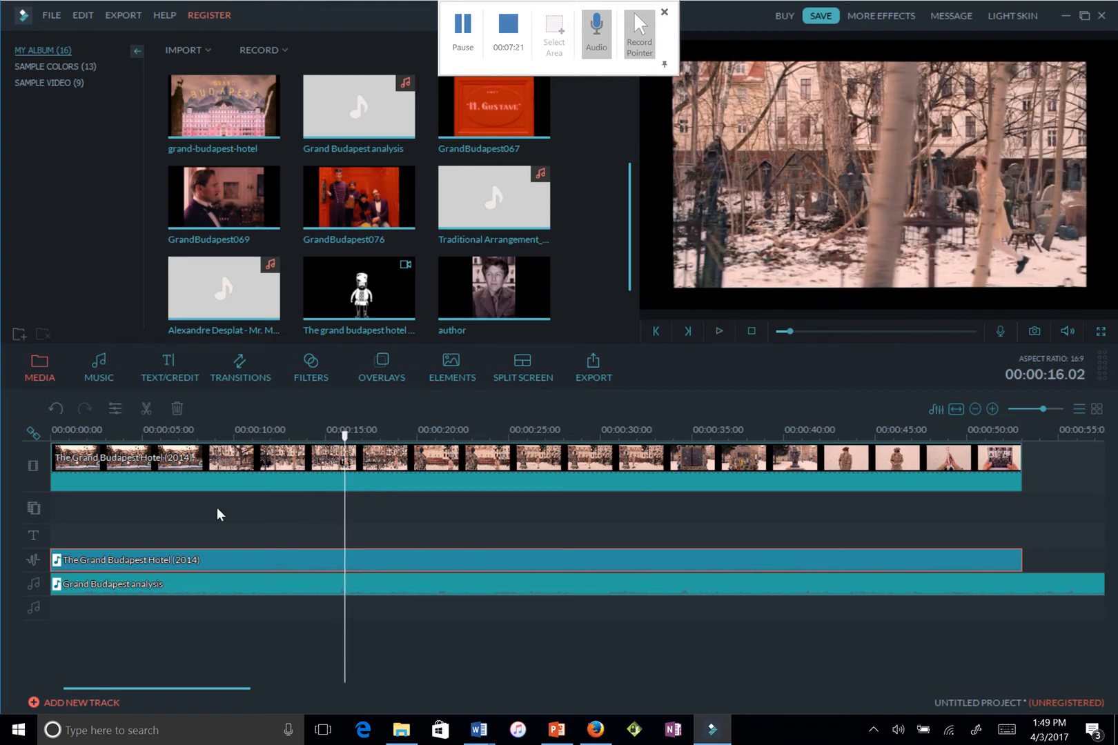
pyautogui.click(177, 378)
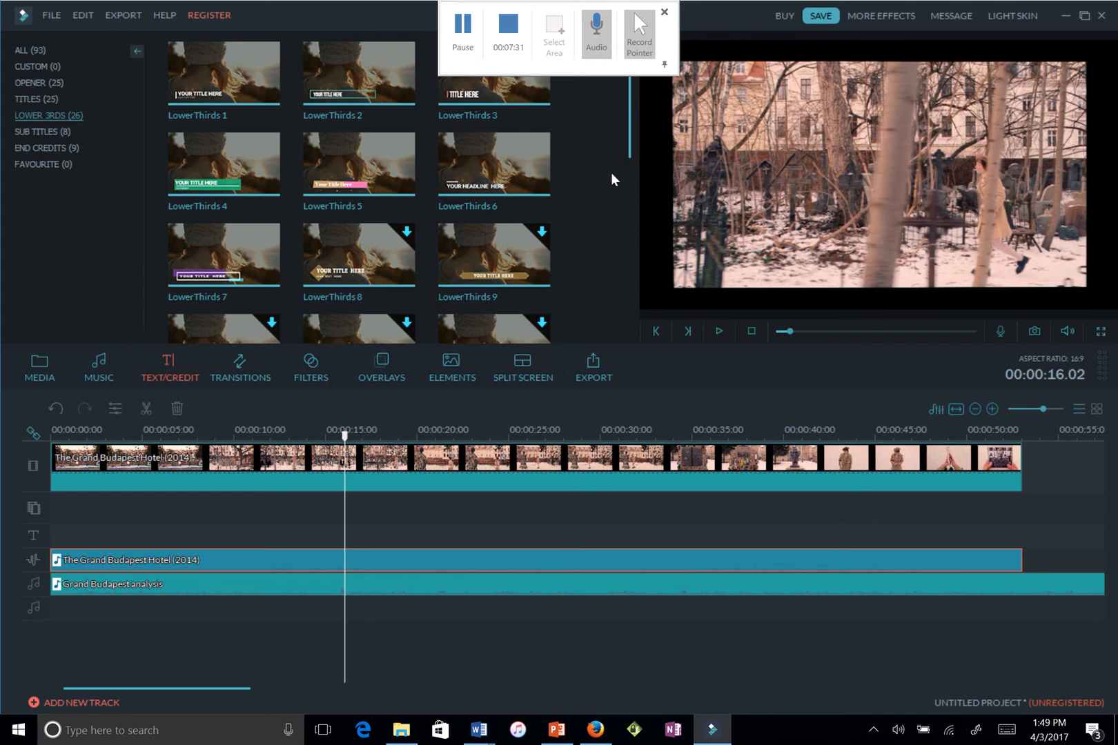
pyautogui.moveTo(521, 176)
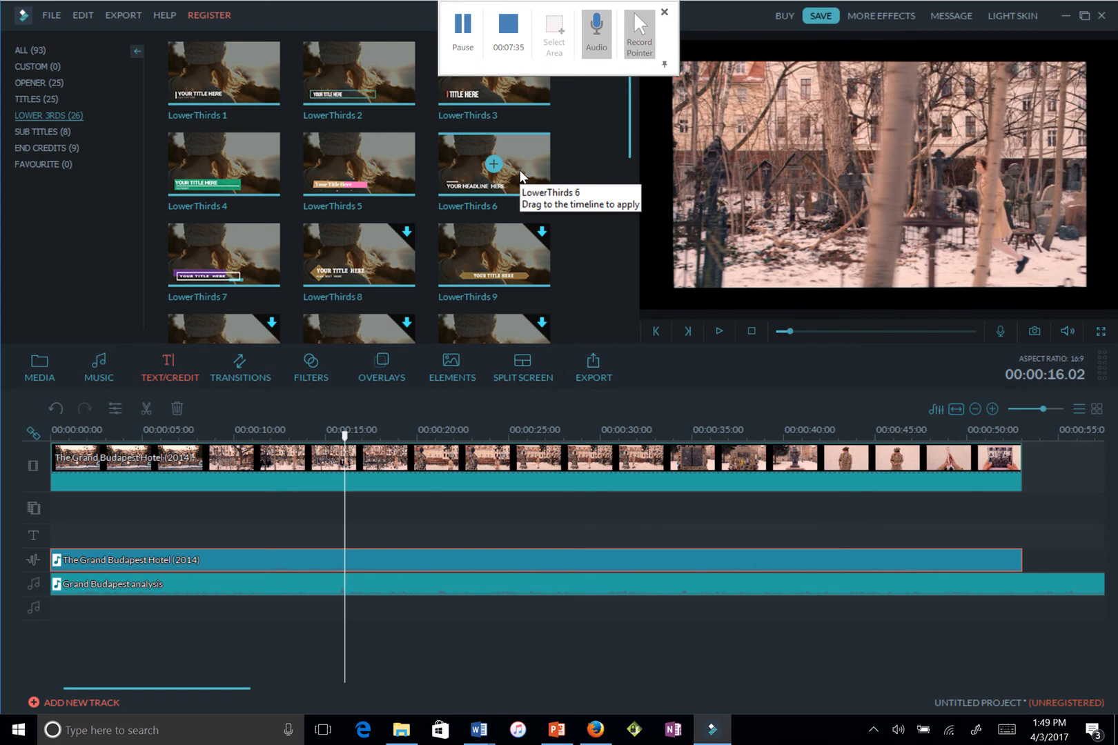
pyautogui.click(519, 170)
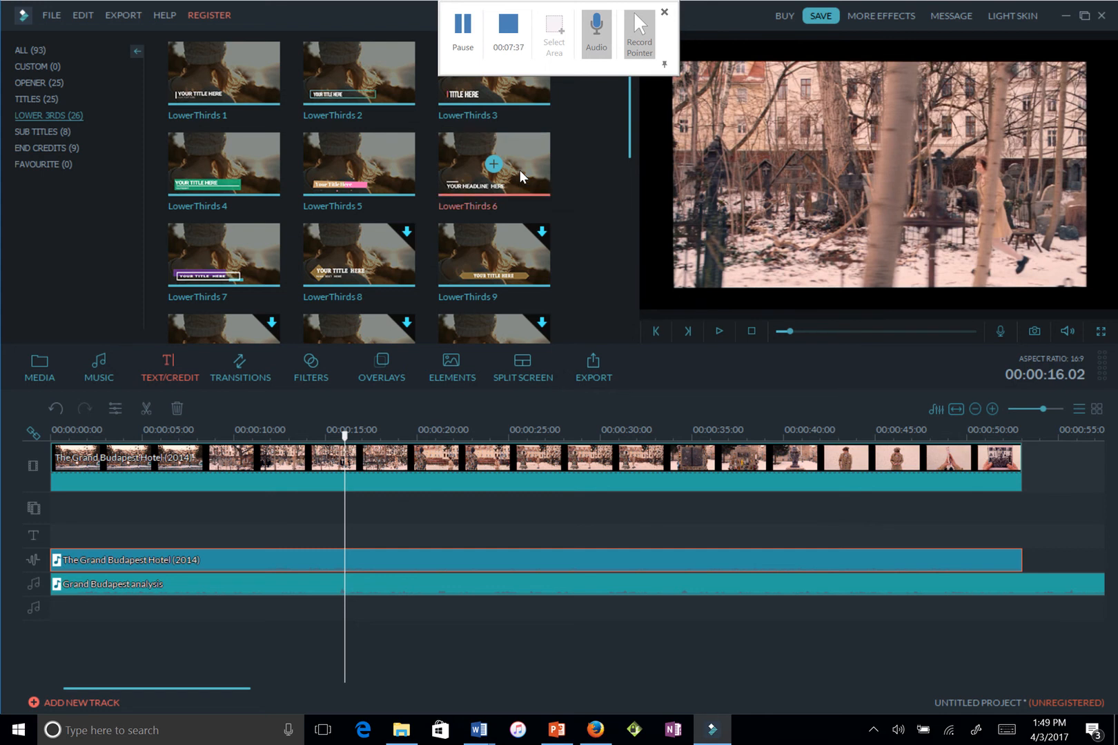
pyautogui.moveTo(521, 176); pyautogui.dragTo(344, 528)
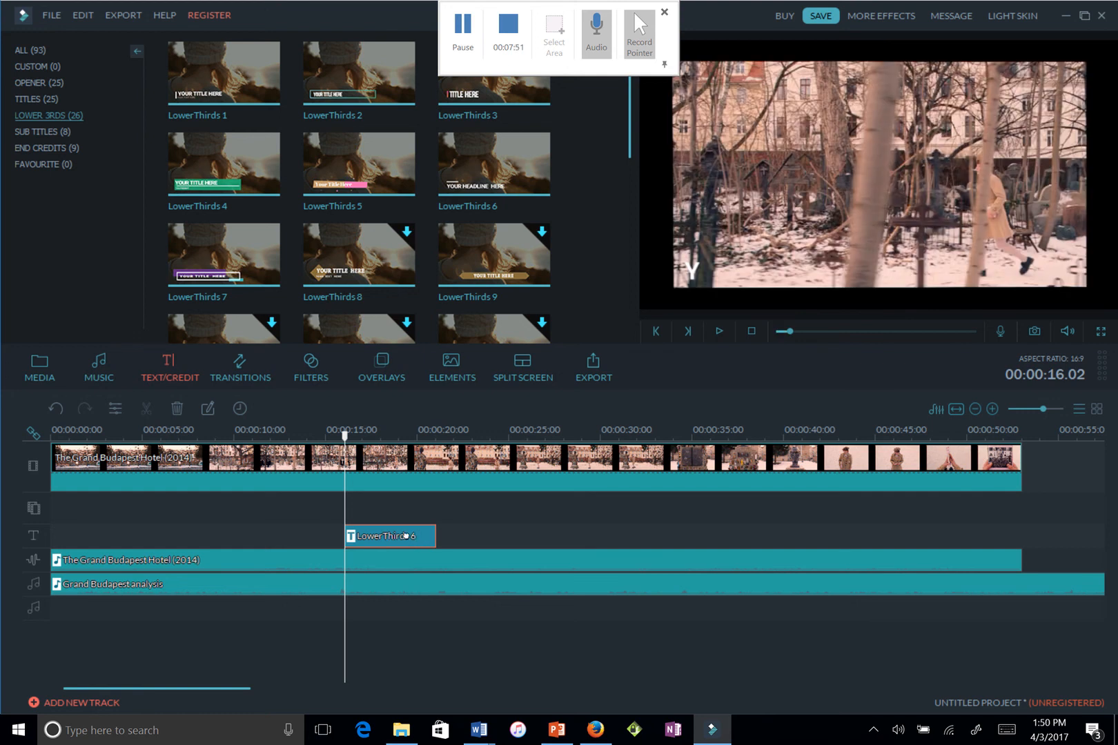
# Replace the LowerThirds 6 headline 'YOUR HEADLINE HERE' with 'extreme wide shot'
pyautogui.doubleClick(405, 536)
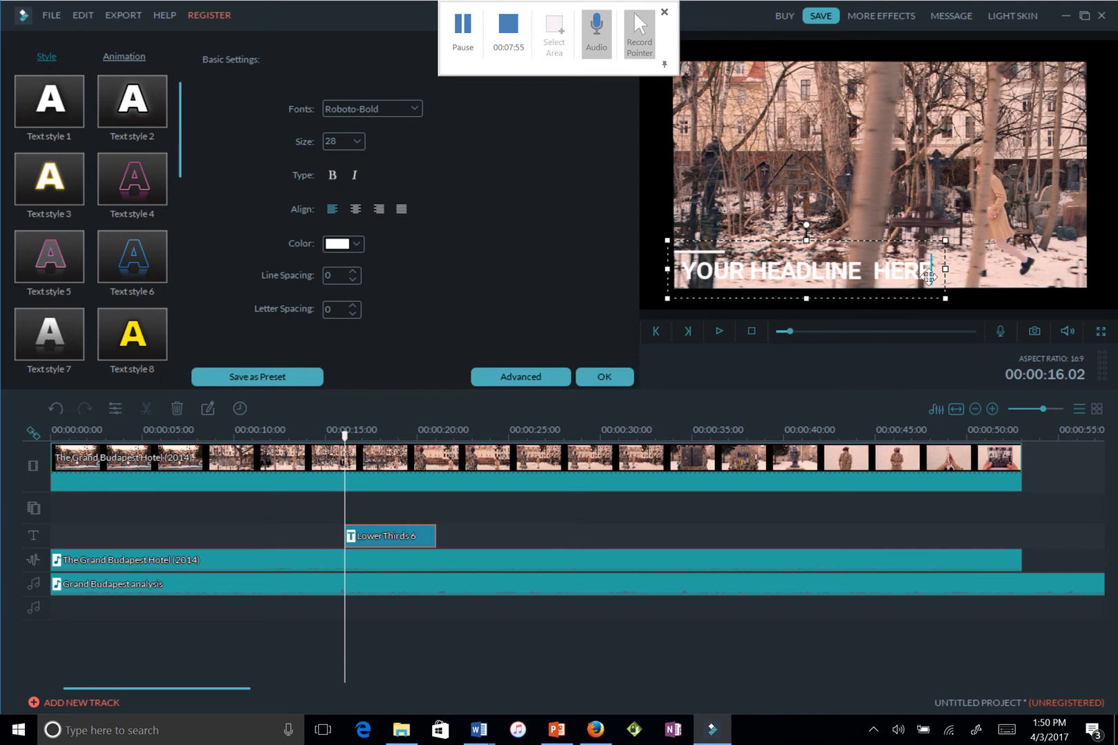
pyautogui.press('BackSpace')
pyautogui.press('BackSpace')
pyautogui.press('BackSpace')
pyautogui.press('BackSpace')
pyautogui.press('BackSpace')
pyautogui.press('BackSpace')
pyautogui.press('BackSpace')
pyautogui.press('BackSpace')
pyautogui.press('BackSpace')
pyautogui.press('BackSpace')
pyautogui.press('BackSpace')
pyautogui.press('BackSpace')
pyautogui.press('BackSpace')
pyautogui.press('BackSpace')
pyautogui.press('BackSpace')
pyautogui.press('BackSpace')
pyautogui.press('BackSpace')
pyautogui.press('BackSpace')
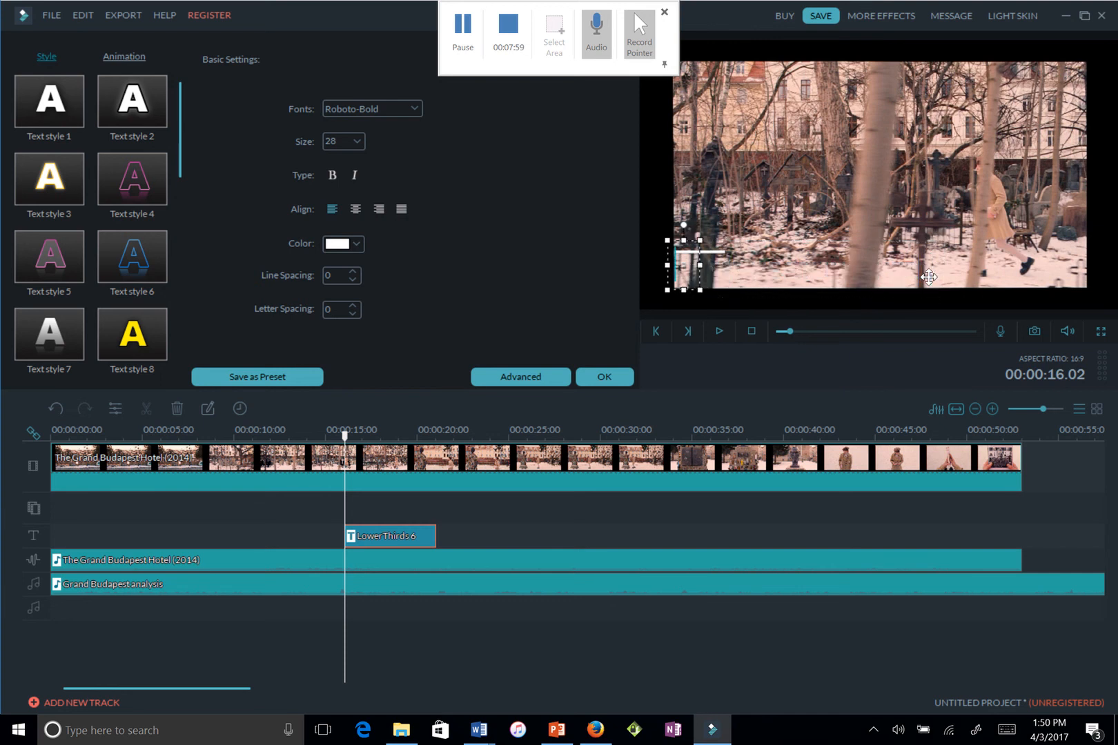
pyautogui.write('e')
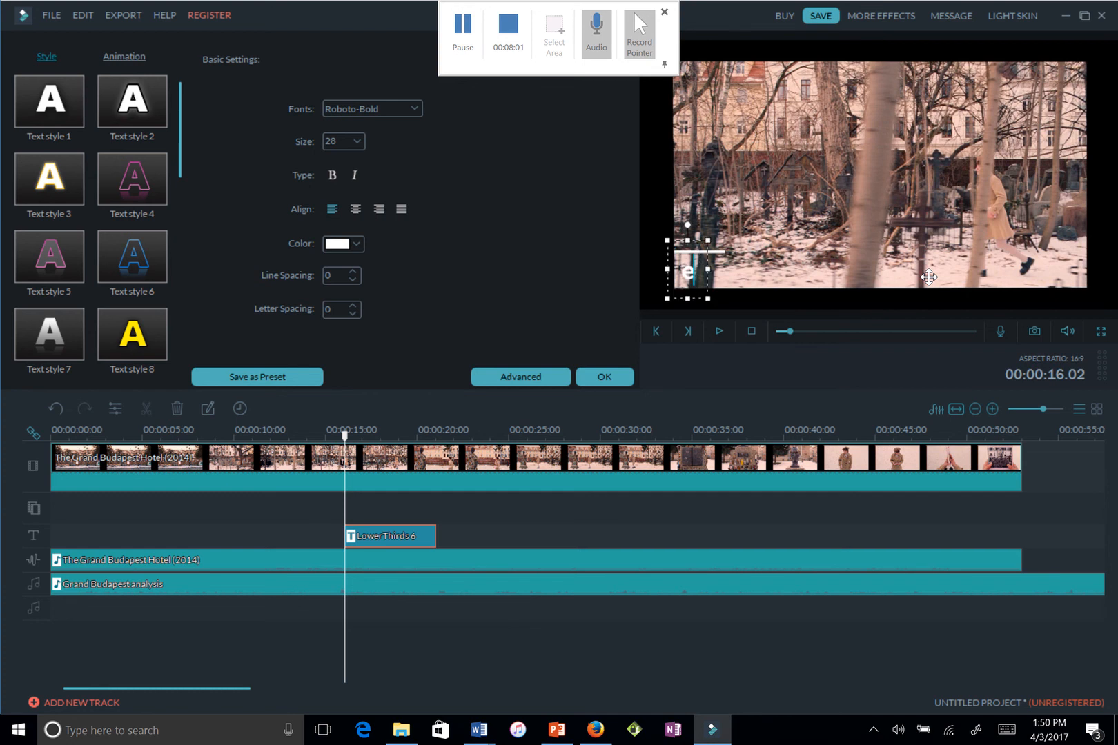
pyautogui.write('xtreme')
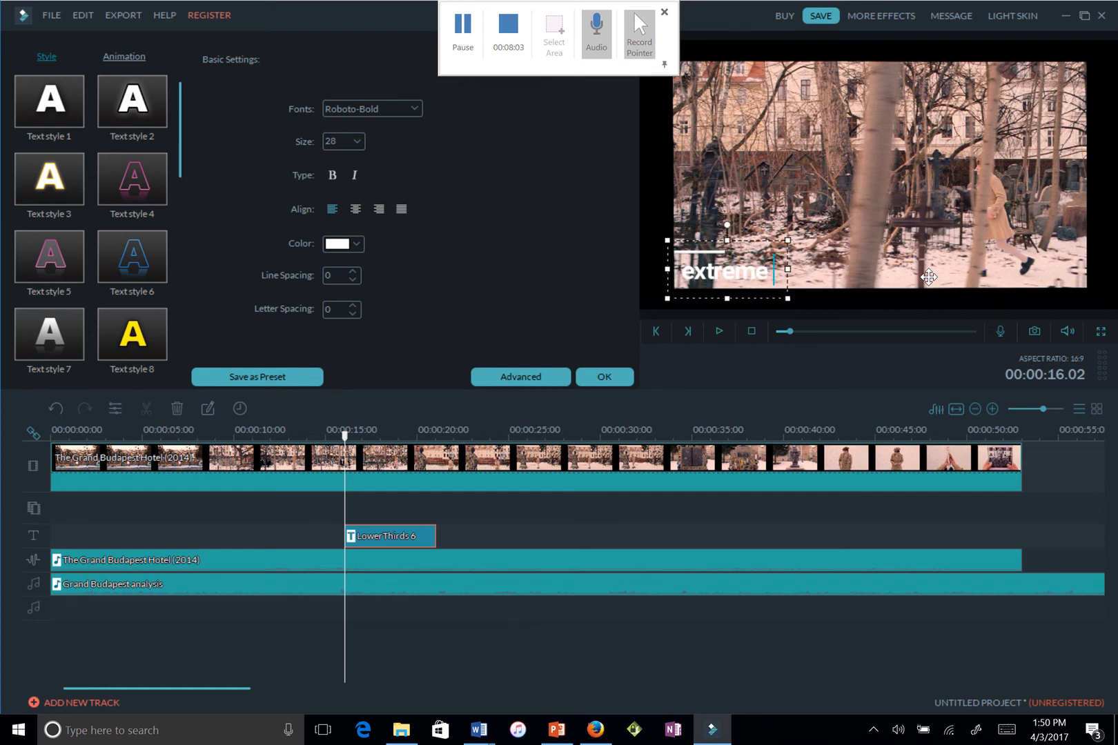
pyautogui.write(' wide s')
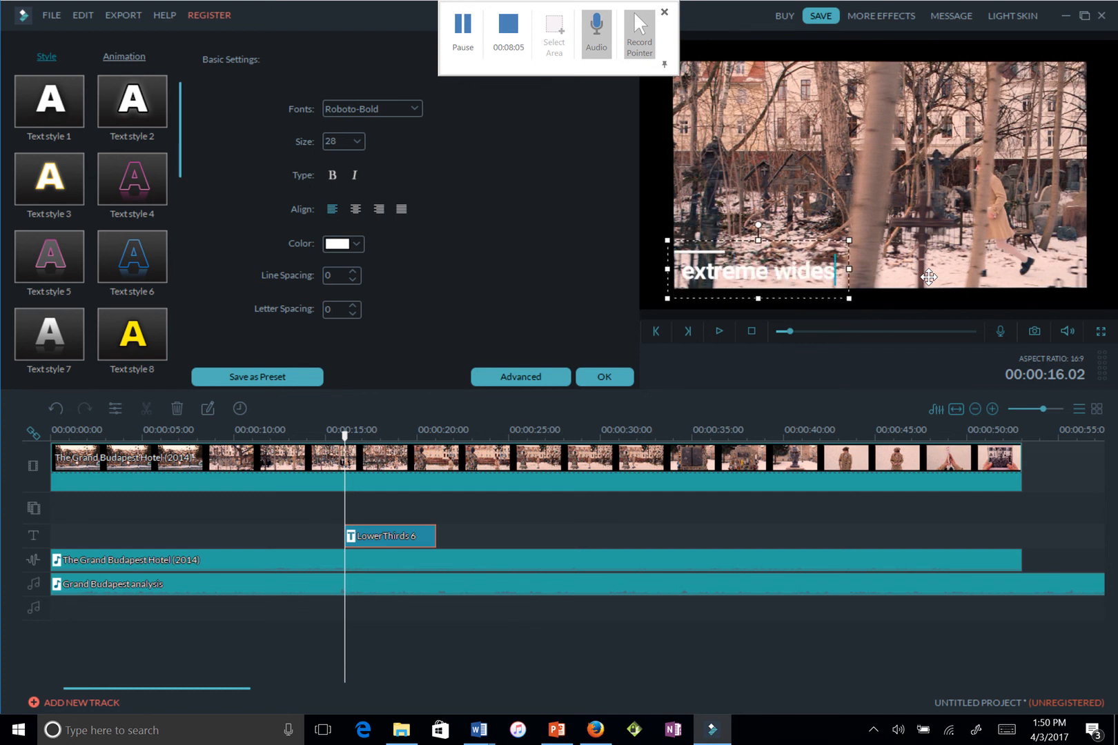
pyautogui.write('hot')
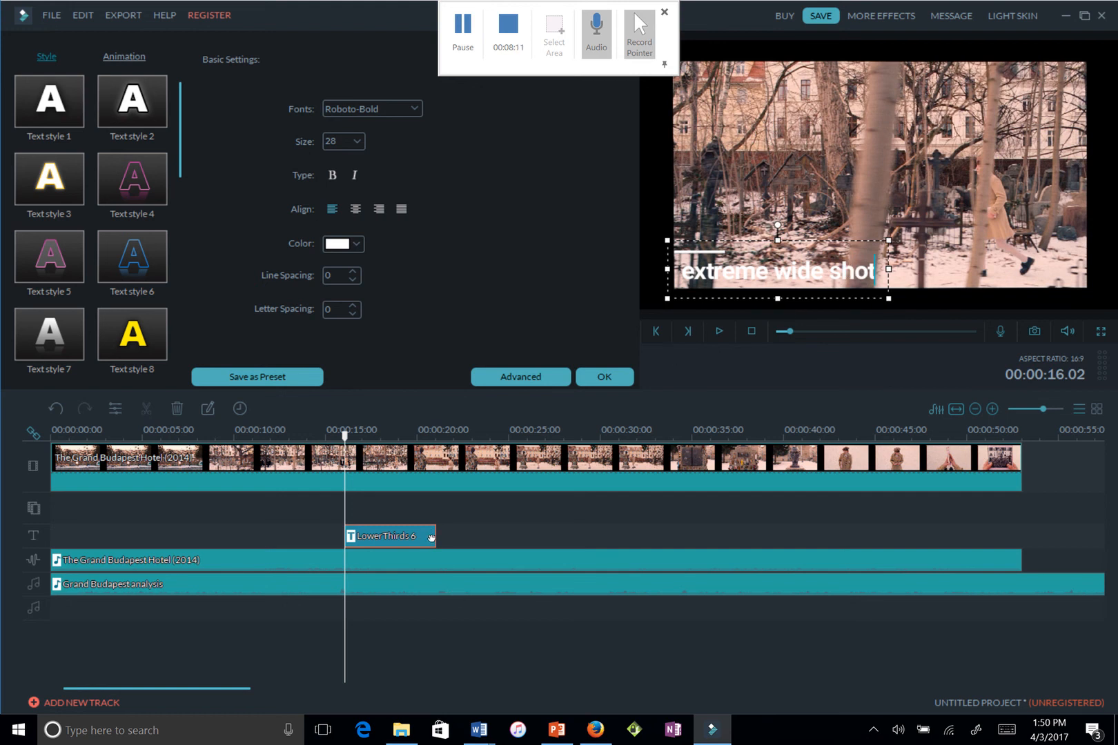
# Extend the LowerThirds 6 title to about 00:00:35, then preview it from just before it starts
pyautogui.moveTo(434, 535); pyautogui.dragTo(719, 558)
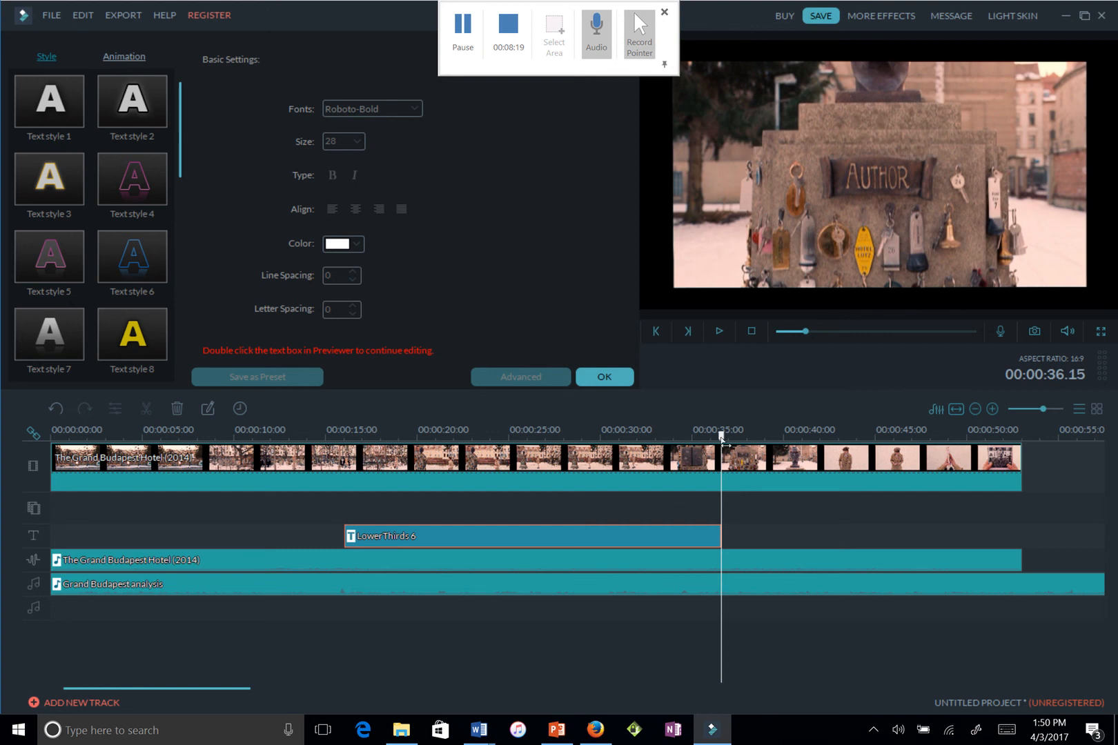
pyautogui.moveTo(721, 435); pyautogui.dragTo(306, 468)
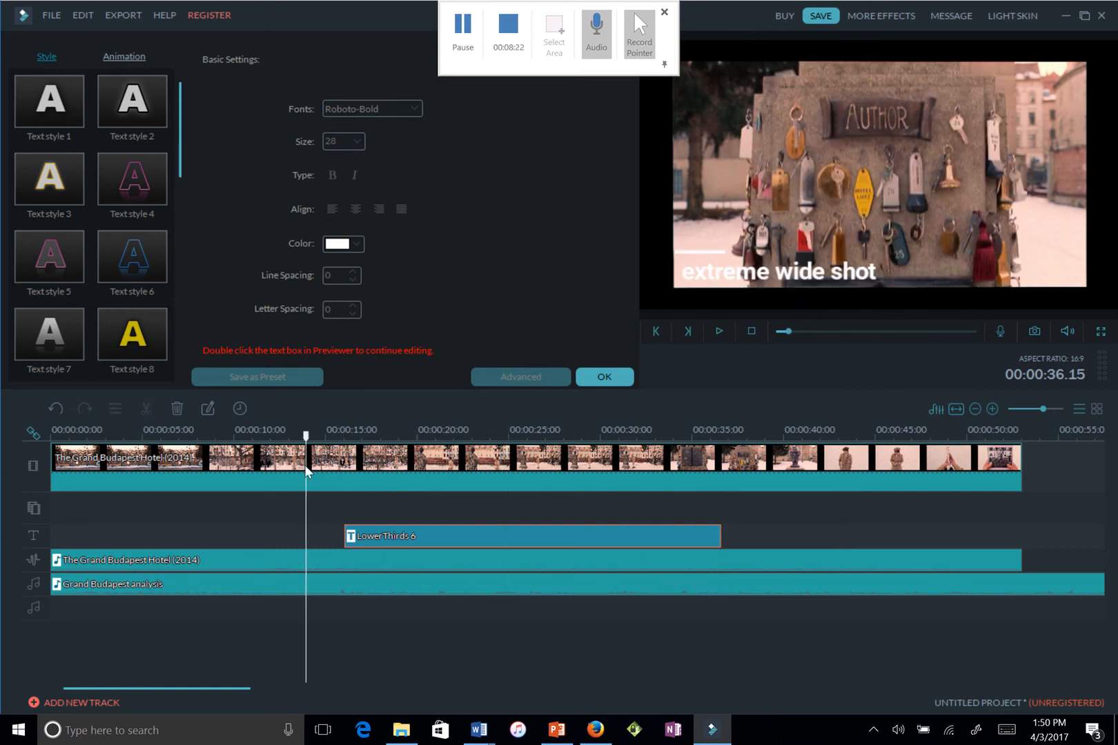
pyautogui.click(719, 332)
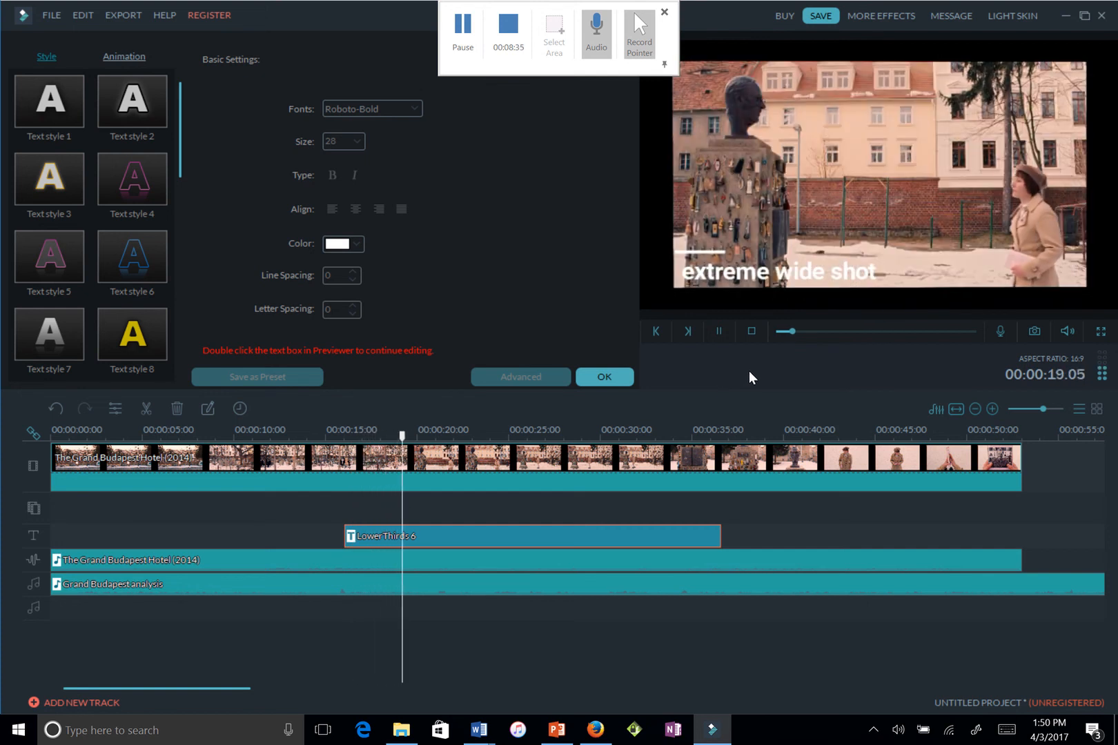
pyautogui.click(720, 334)
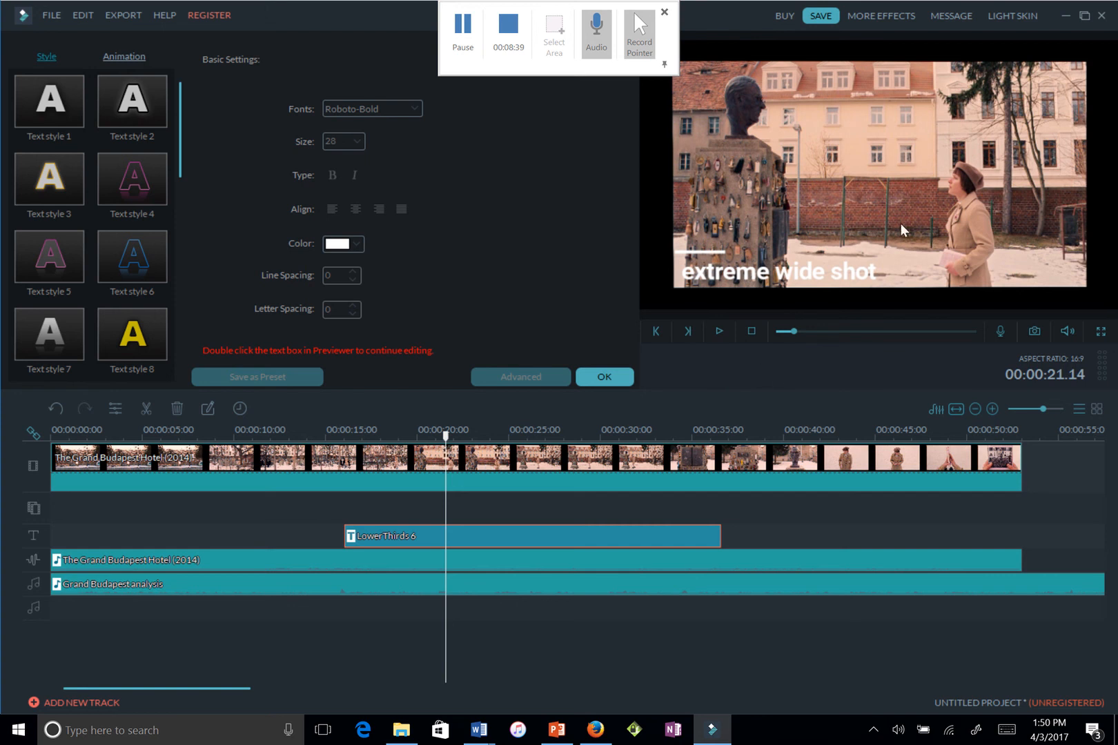